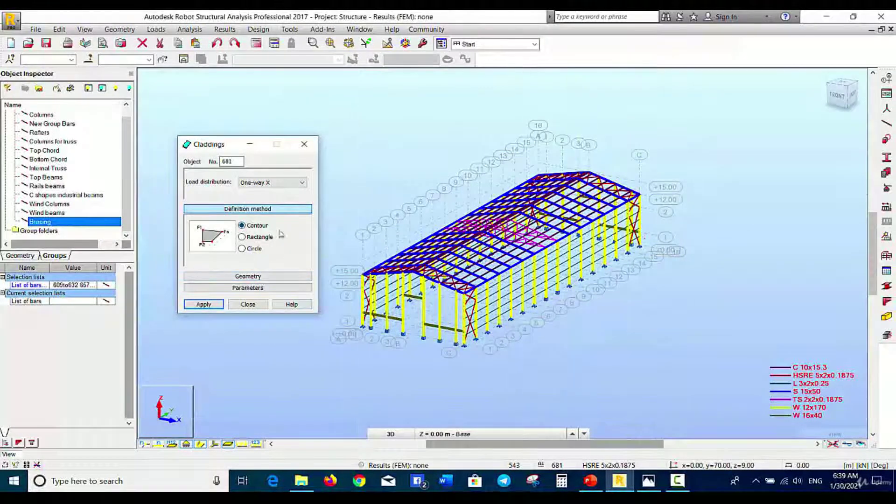
Step: Show the structure in the YZ view at structure axis A, ready for defining side-wall cladding
scroll(380, 347, up, 5)
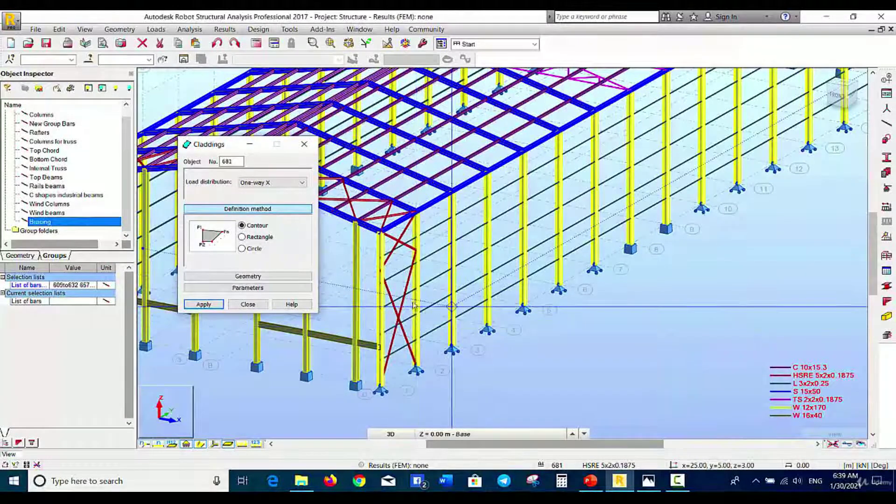
click(414, 325)
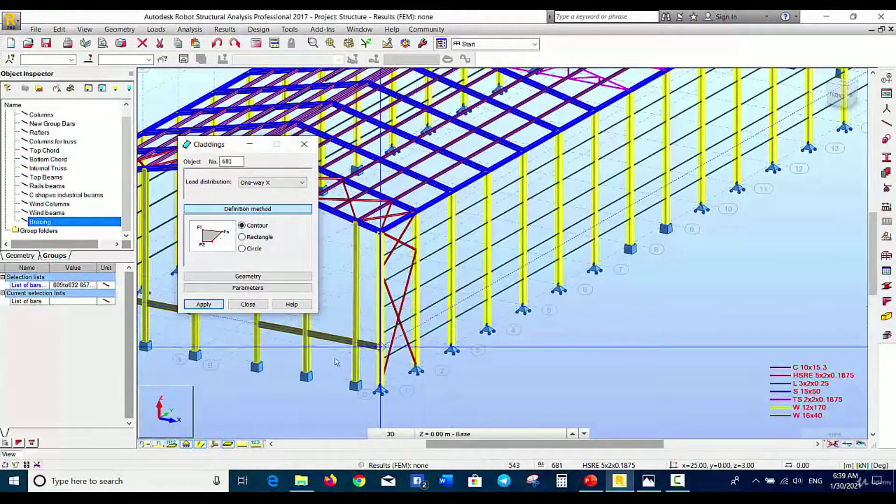
click(398, 435)
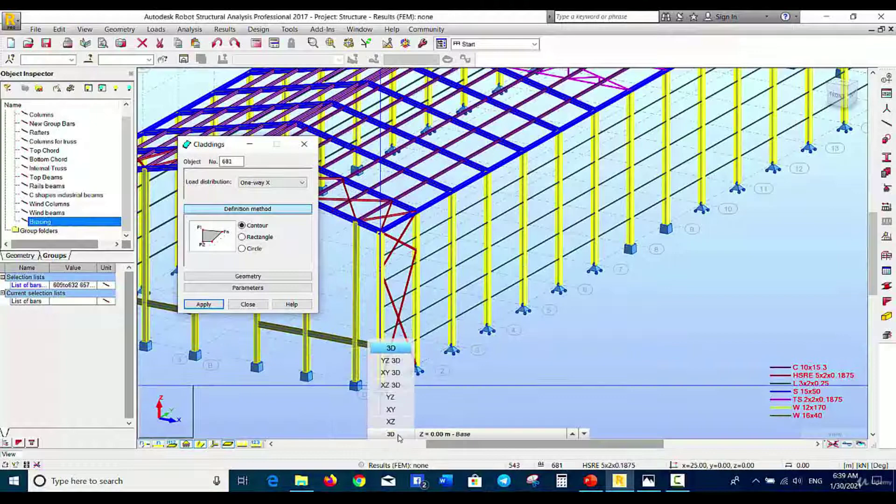
click(391, 398)
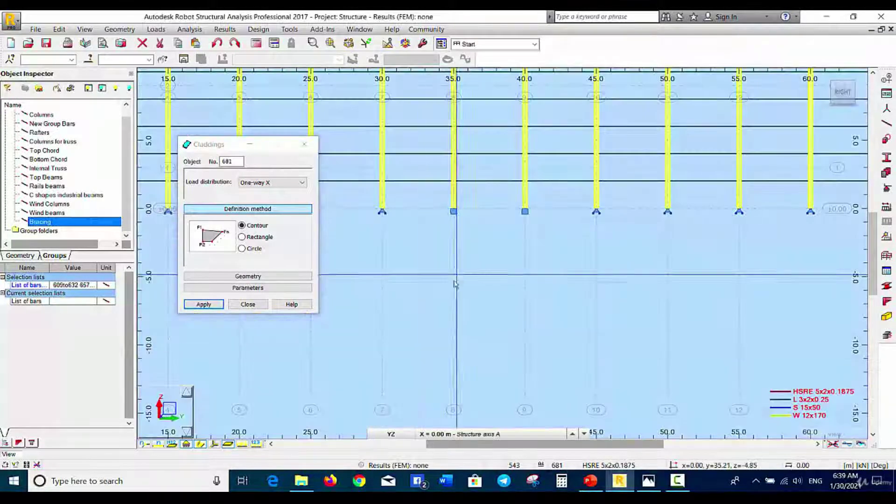
Step: Define a rectangular One-way X cladding between axes 1 and 2, 5 m wide and 2 m high from the base
scroll(466, 303, up, 5)
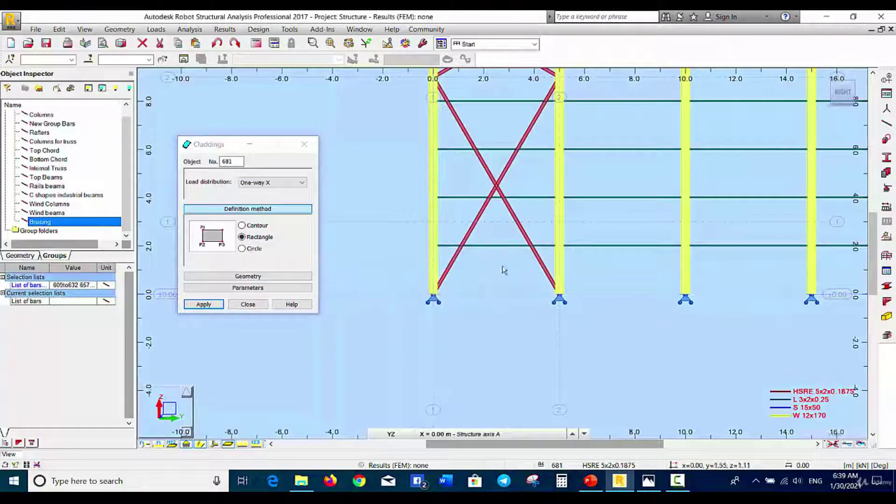
click(563, 260)
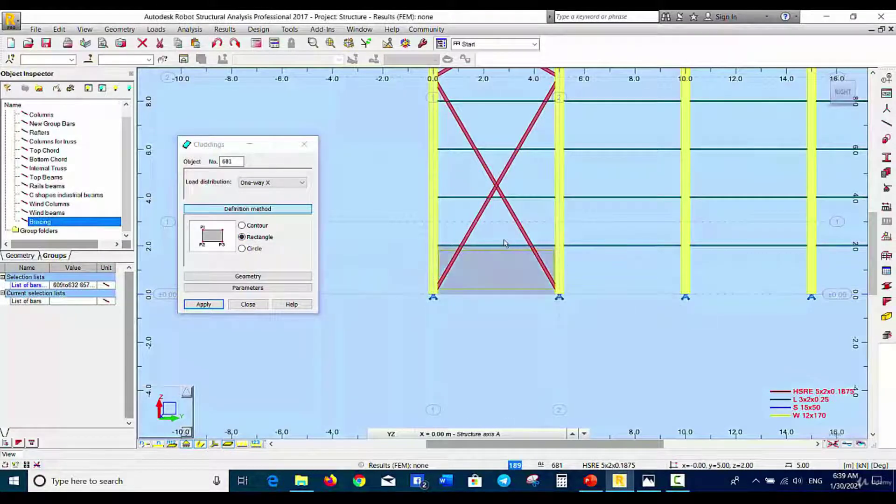
click(427, 250)
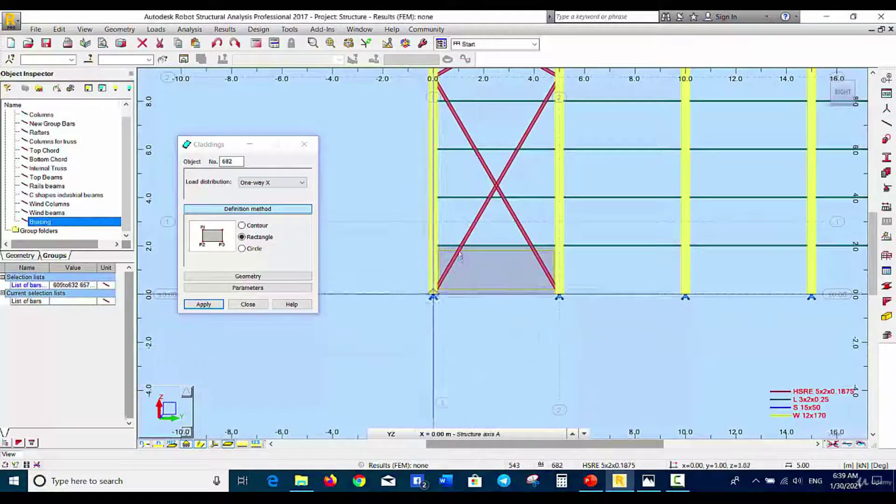
click(304, 144)
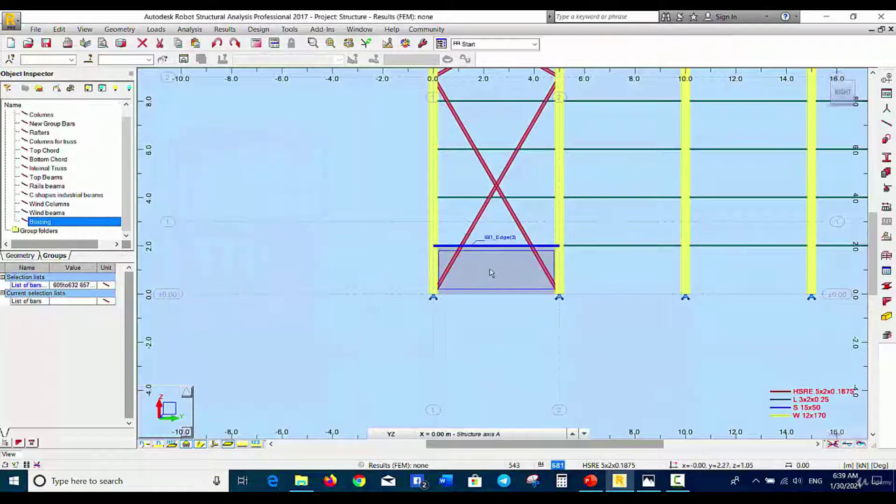
Step: Copy the cladding panel upward by 2 m with 5 repetitions to fill the bay between axes 1 and 2
click(500, 278)
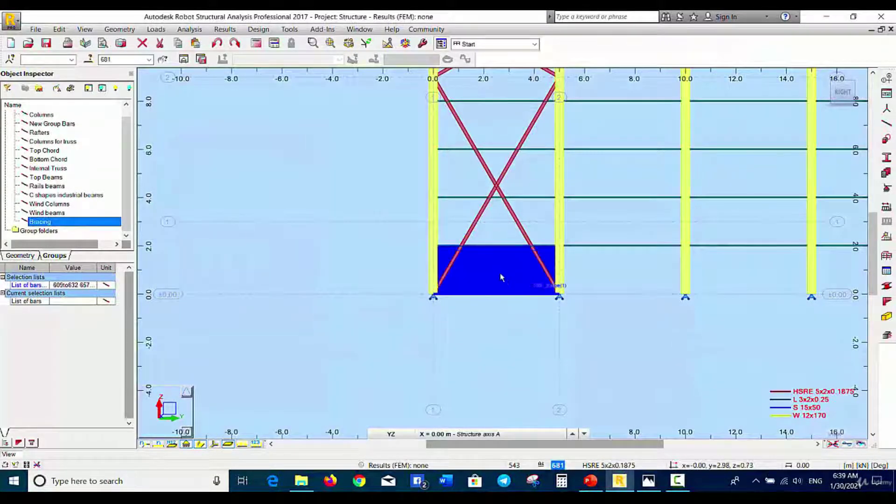
click(59, 29)
mouse_move(153, 170)
click(196, 170)
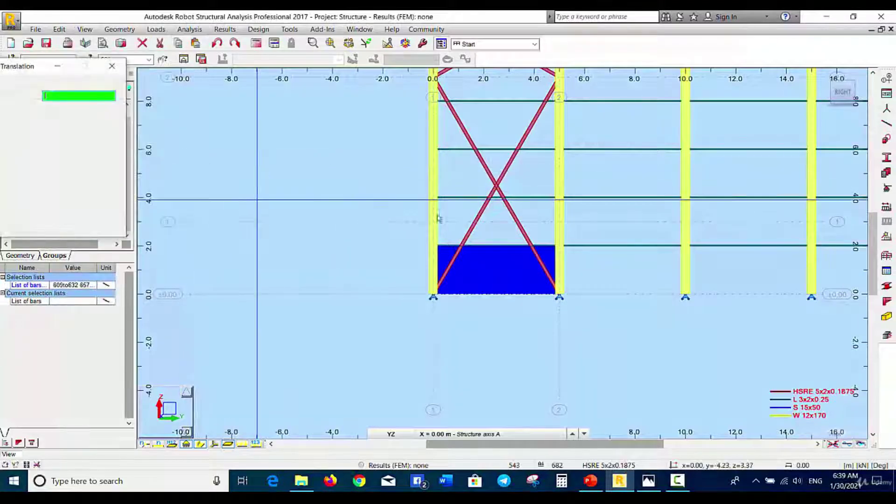
middle_drag(349, 245, 299, 370)
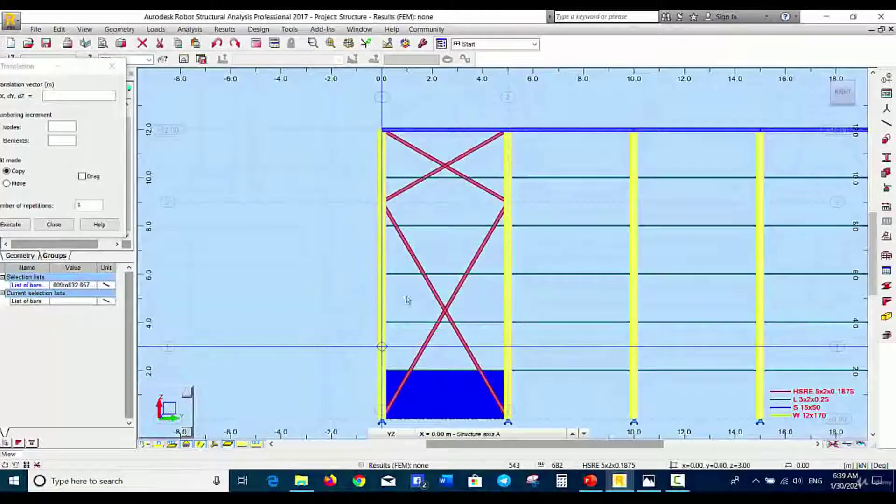
double_click(82, 205)
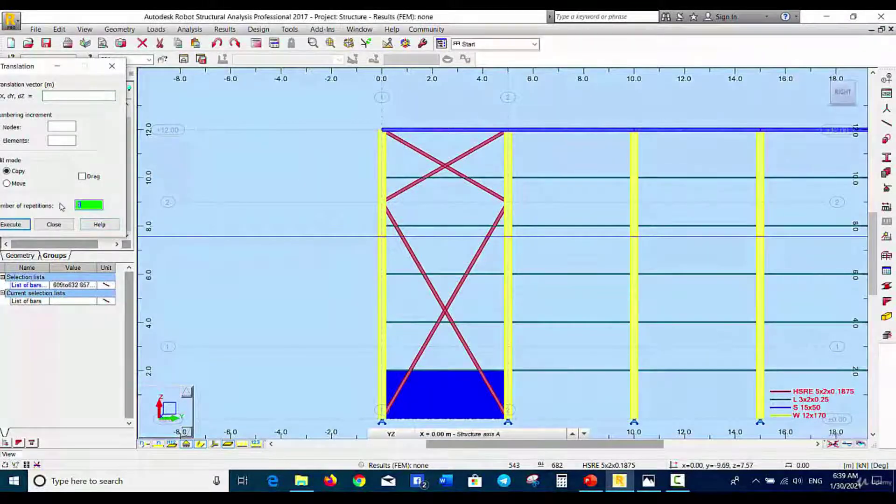
click(55, 96)
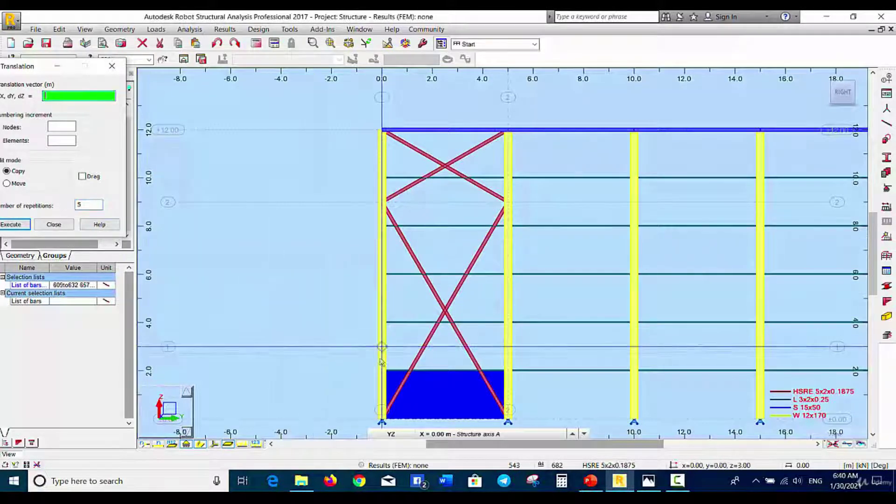
click(381, 322)
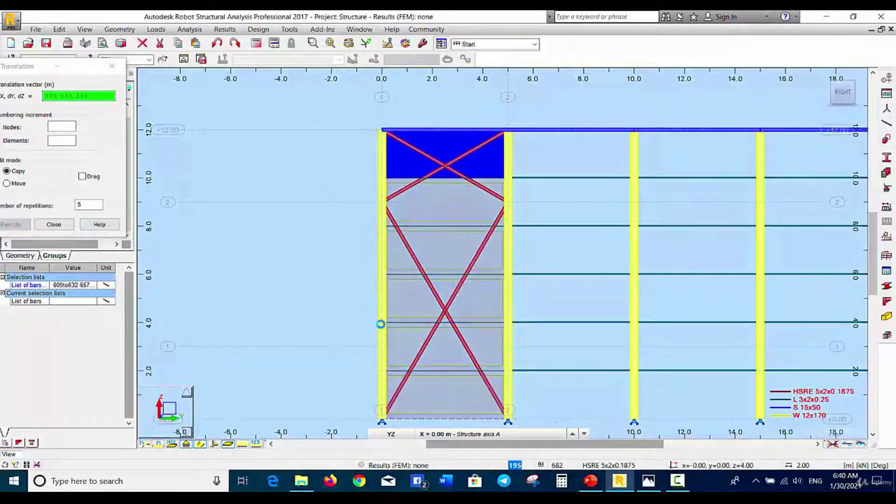
right_click(252, 241)
click(209, 247)
click(54, 225)
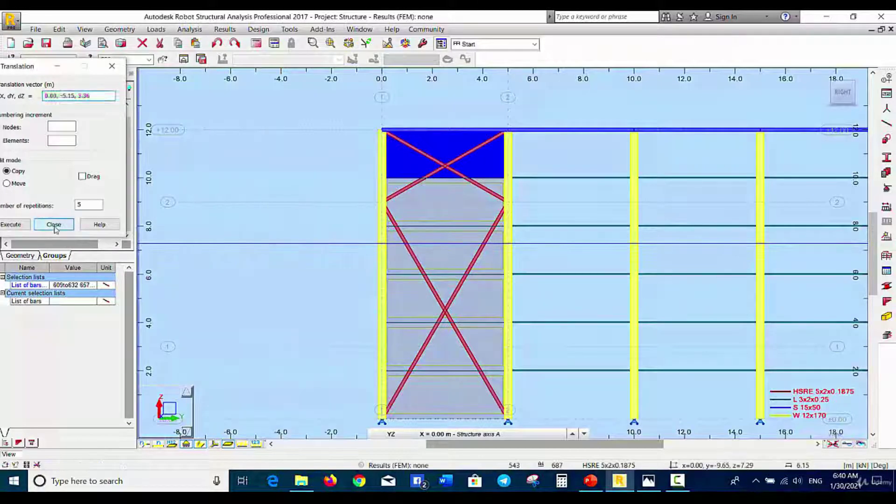
Step: Hide the bar section shapes and select all six stacked cladding panels between axes 1 and 2
click(200, 443)
click(425, 400)
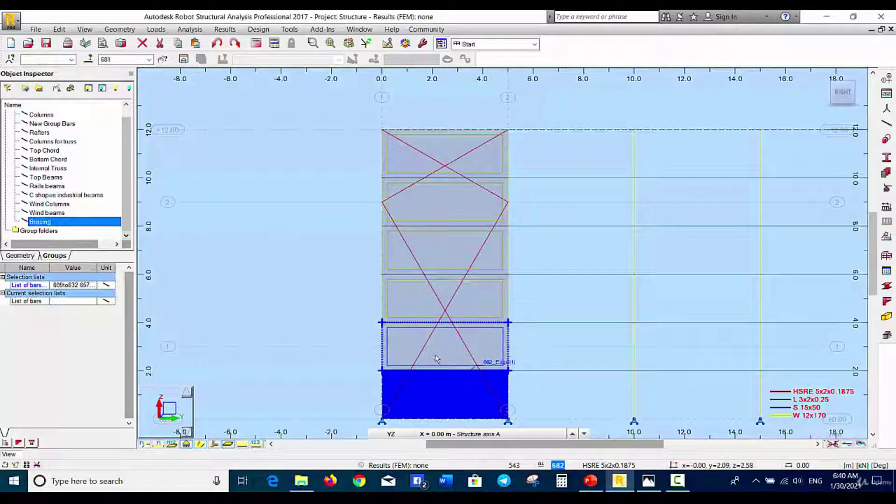
ctrl+click(438, 358)
ctrl+click(405, 306)
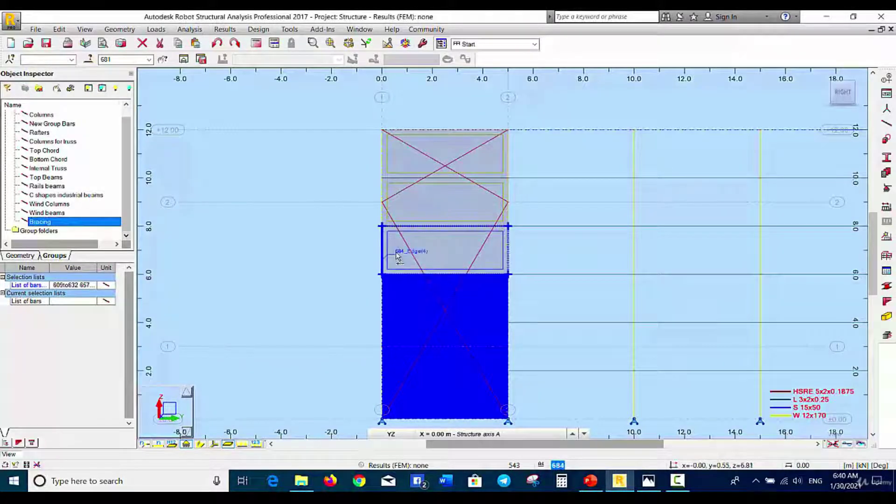
ctrl+click(399, 256)
ctrl+click(435, 209)
ctrl+click(438, 154)
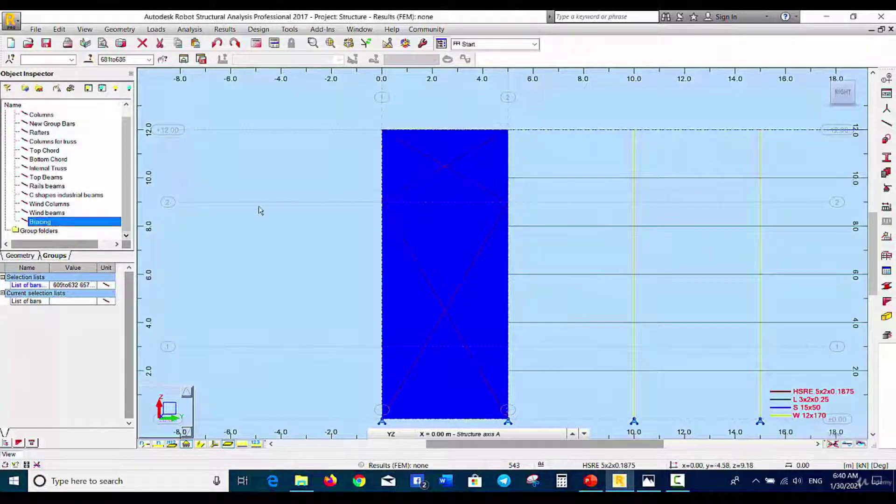
Step: Copy the six selected cladding panels 5 m along Y with 14 repetitions, from axis 1 to axis 2
scroll(272, 227, down, 2)
key(ctrl+alt+d)
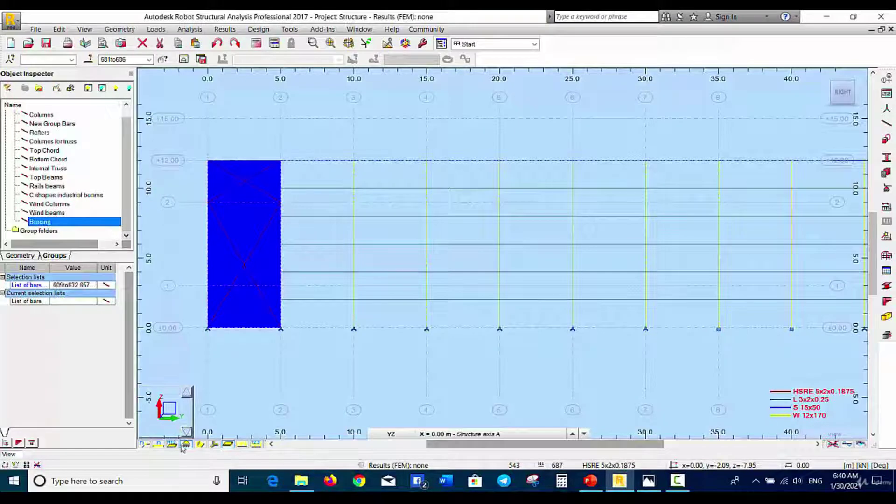
middle_drag(197, 311, 278, 310)
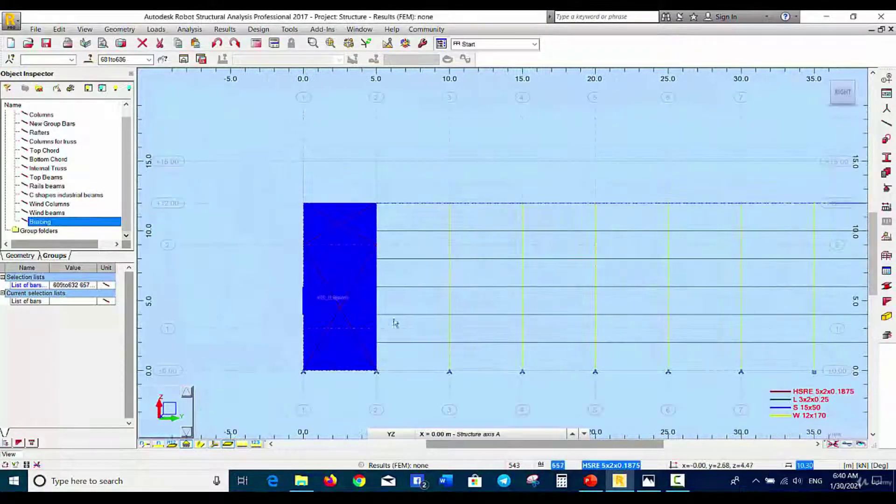
scroll(415, 347, up, 1)
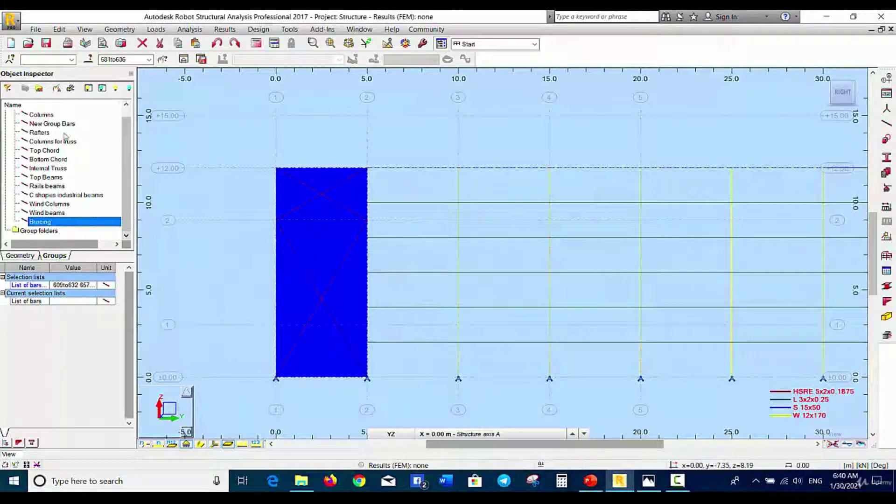
click(59, 29)
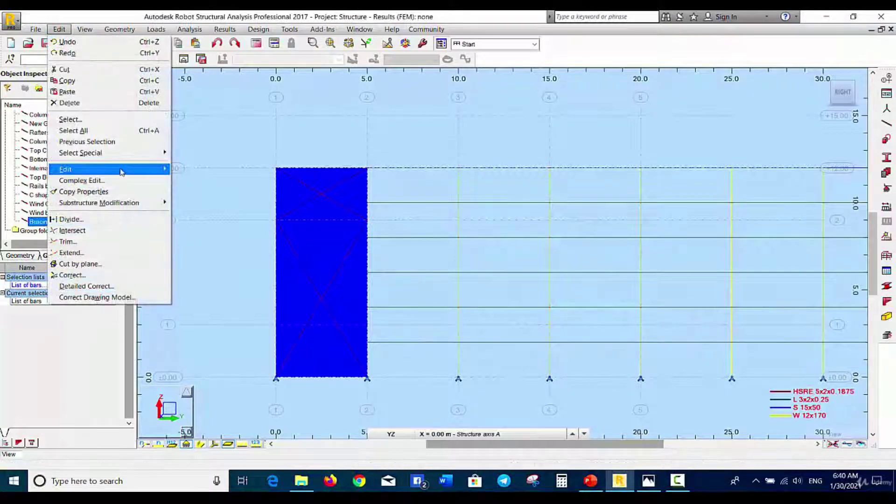
mouse_move(140, 203)
click(215, 168)
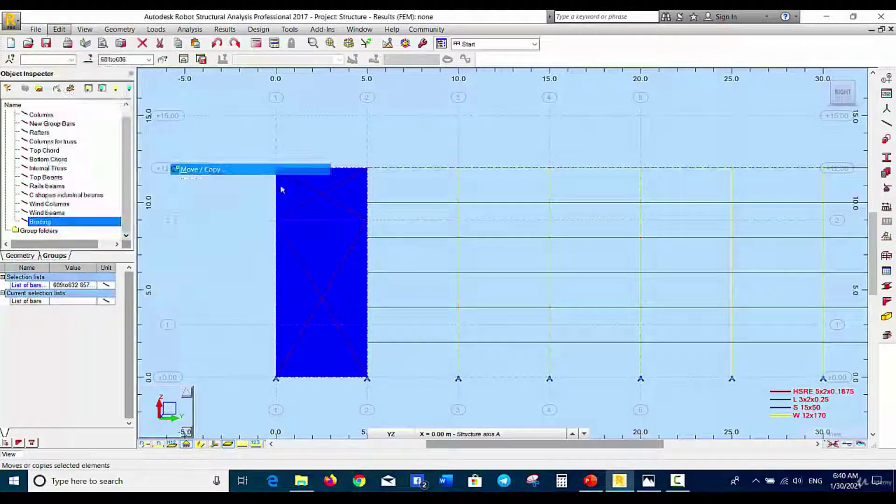
click(77, 205)
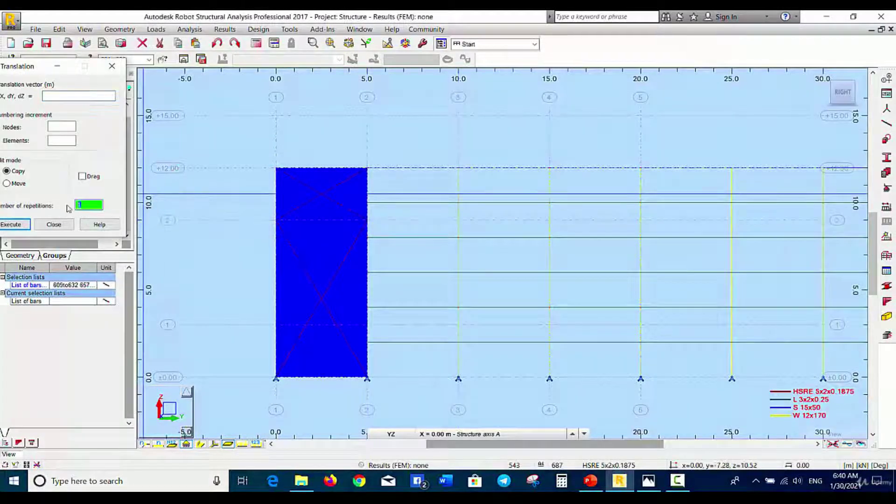
click(99, 97)
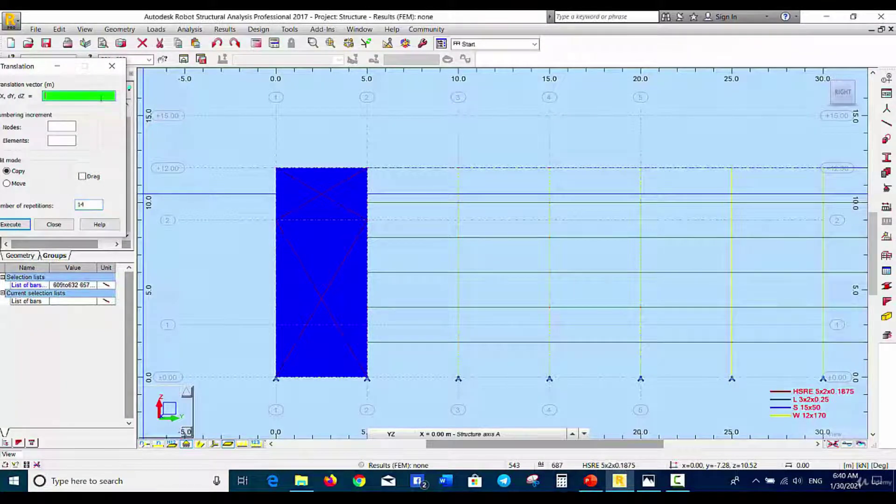
click(275, 379)
click(365, 379)
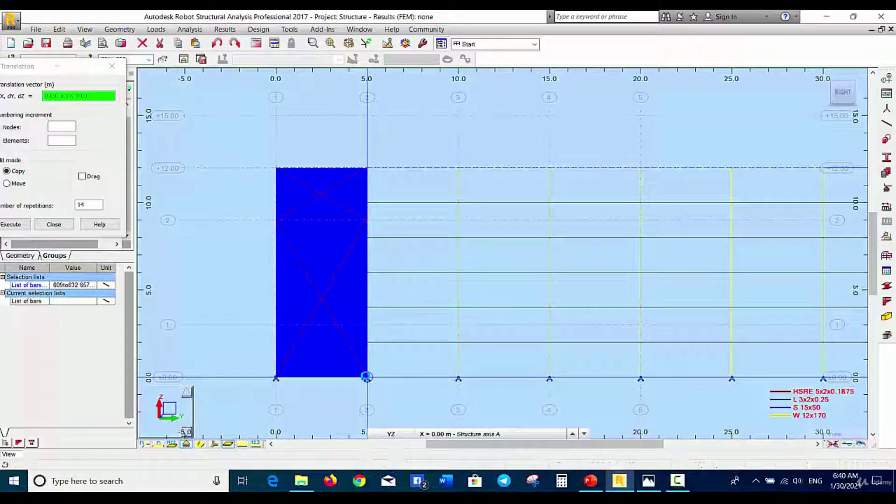
scroll(349, 336, down, 5)
middle_drag(302, 314, 155, 285)
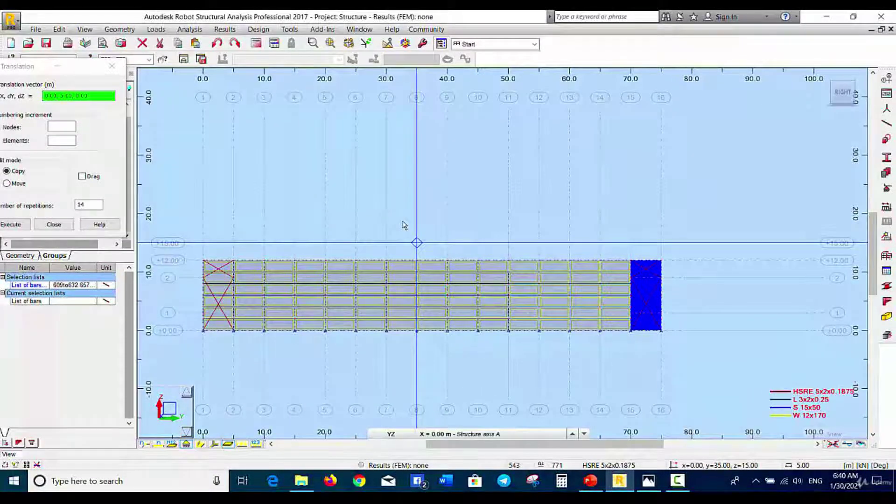
click(54, 225)
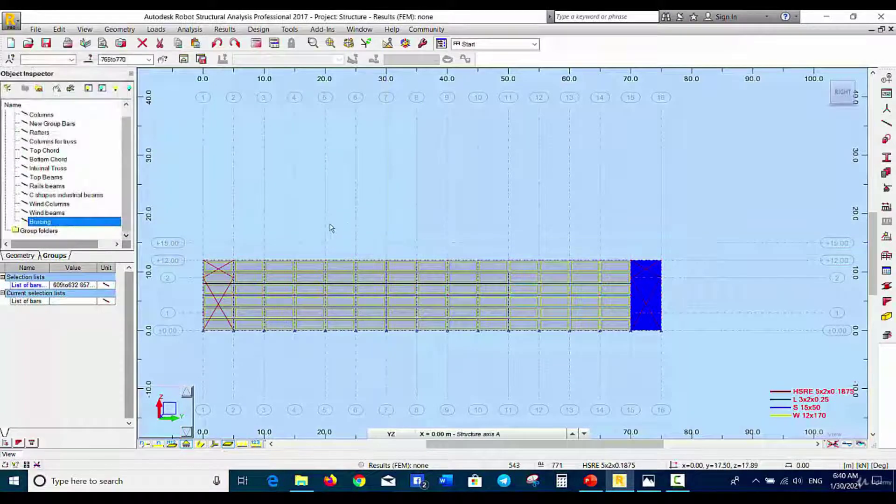
Step: Display the local coordinate systems and examine their orientation on the side-wall cladding panels
scroll(483, 303, up, 2)
click(495, 296)
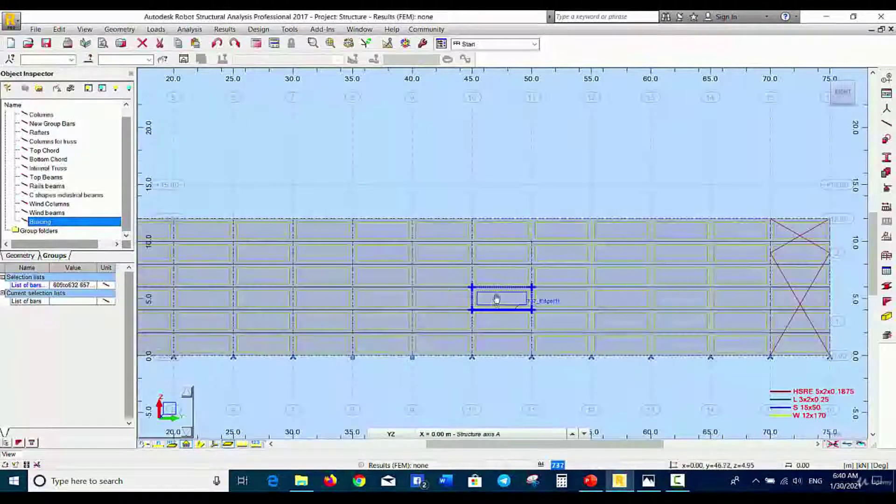
scroll(374, 379, up, 2)
click(373, 379)
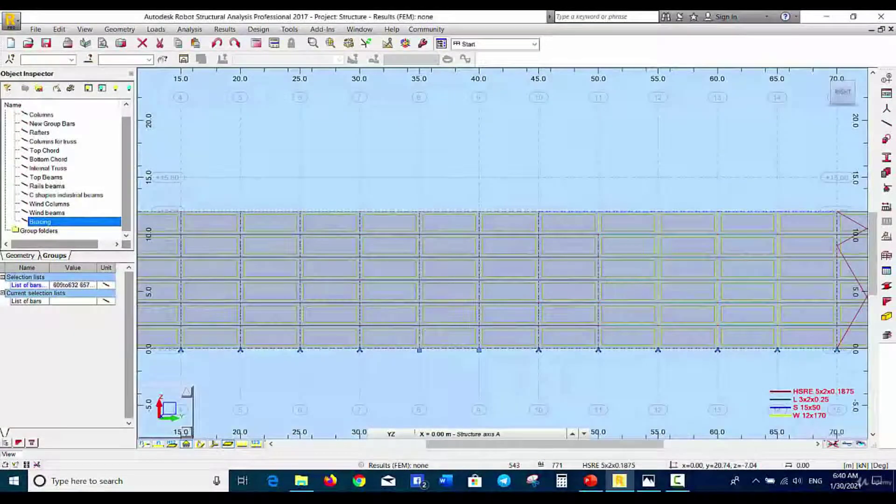
click(213, 444)
scroll(336, 340, up, 6)
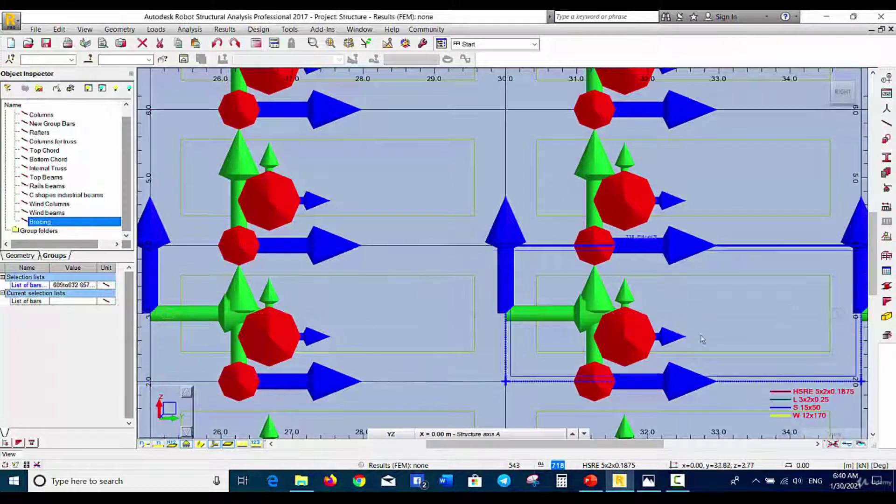
scroll(354, 356, down, 2)
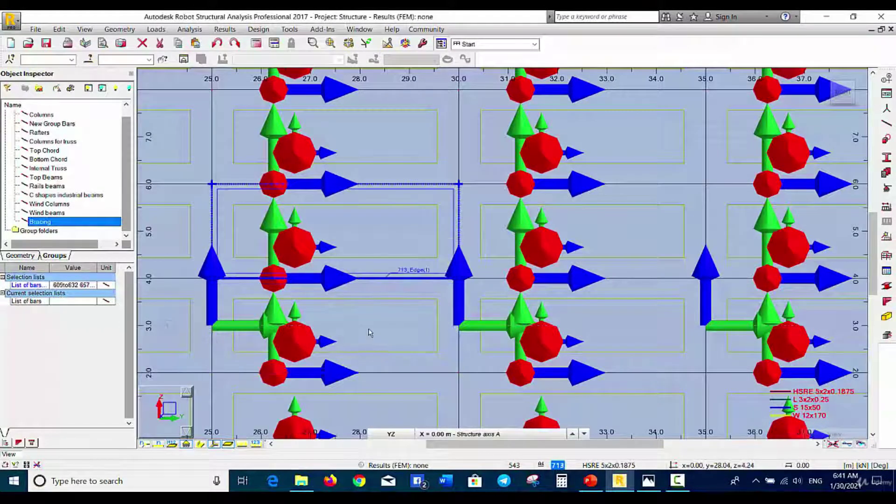
scroll(329, 328, down, 6)
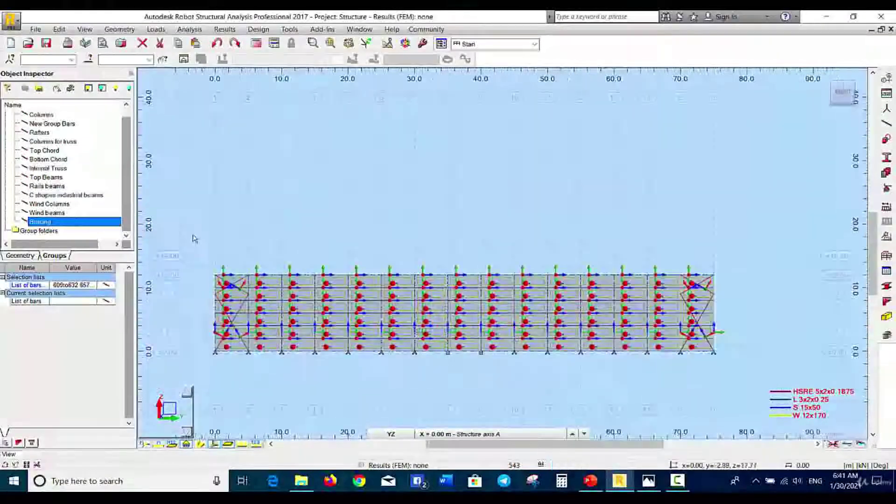
Step: Select the whole side wall and remove all bars of any section from the selection, leaving its cladding panels selected
drag(196, 235, 736, 372)
click(826, 75)
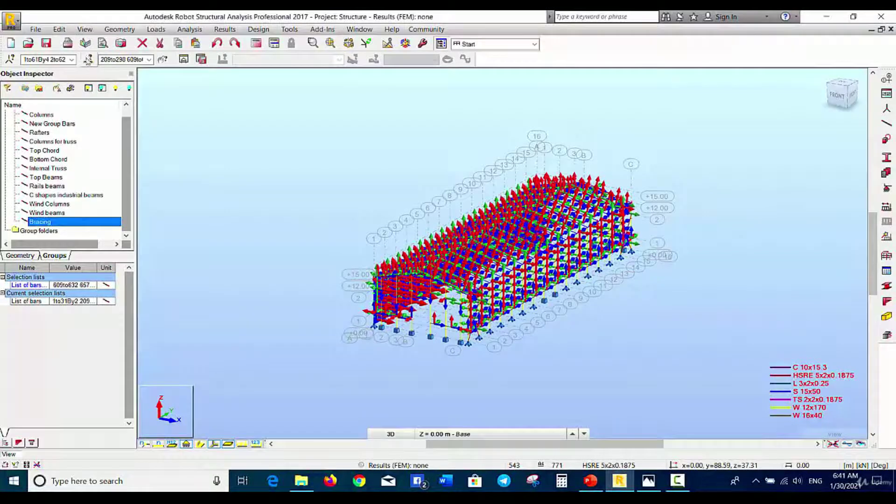
click(88, 59)
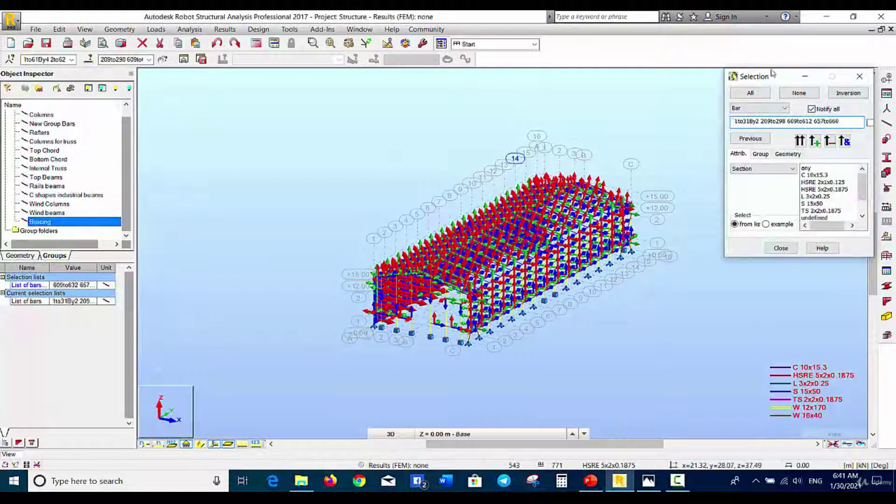
drag(771, 73, 185, 170)
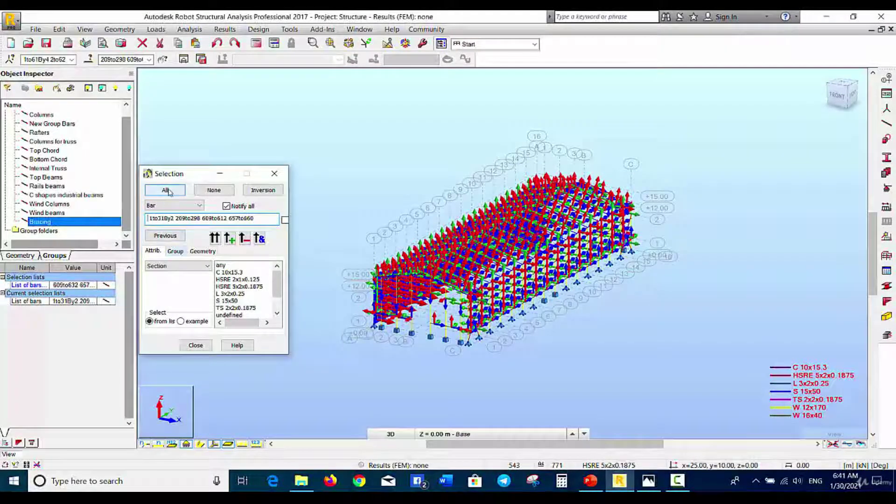
click(221, 266)
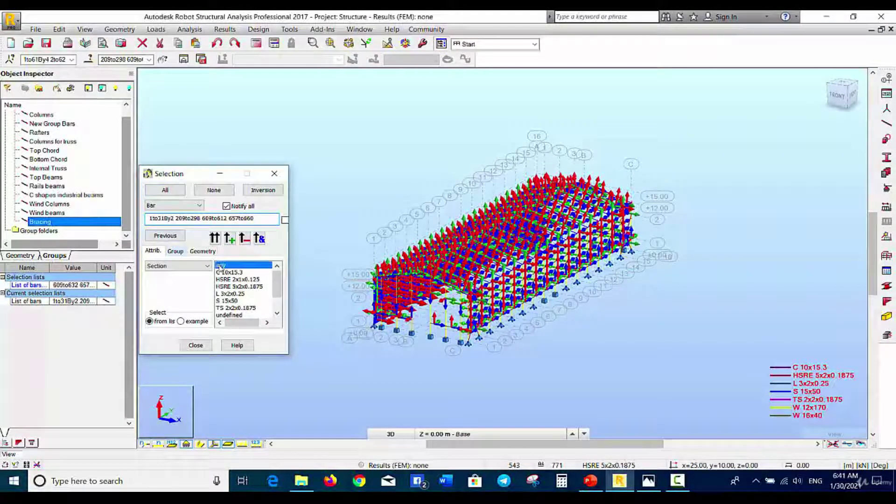
click(230, 239)
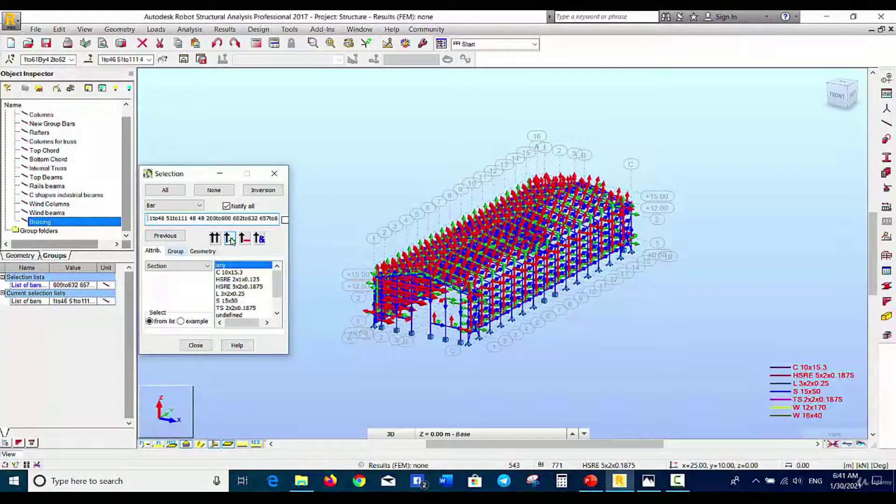
click(245, 238)
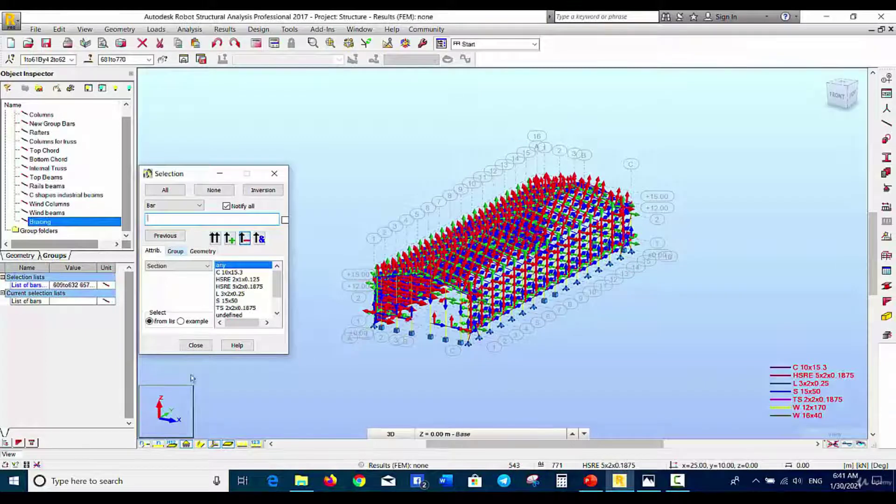
click(195, 345)
click(21, 256)
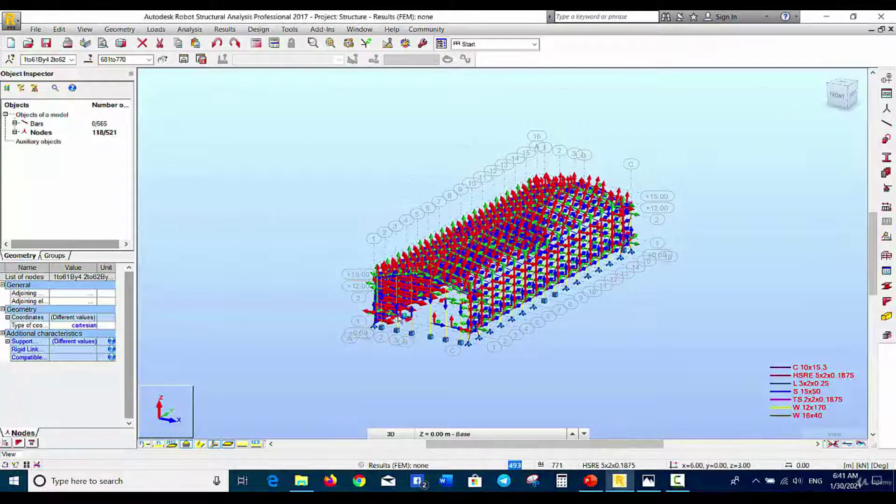
scroll(267, 278, up, 5)
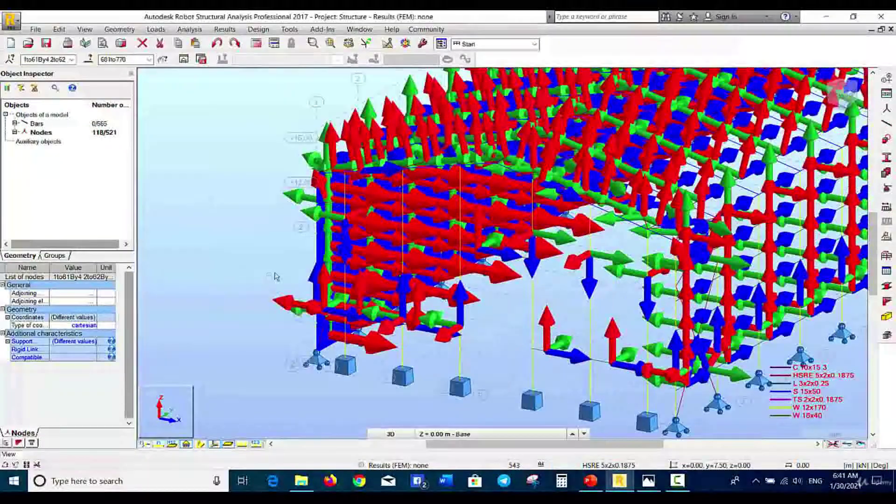
Step: Set the local X axis direction of panels 681to770 to the Cartesian vector 0.00, 0.00, 2.00, picked upward from the base of the corner column
click(123, 31)
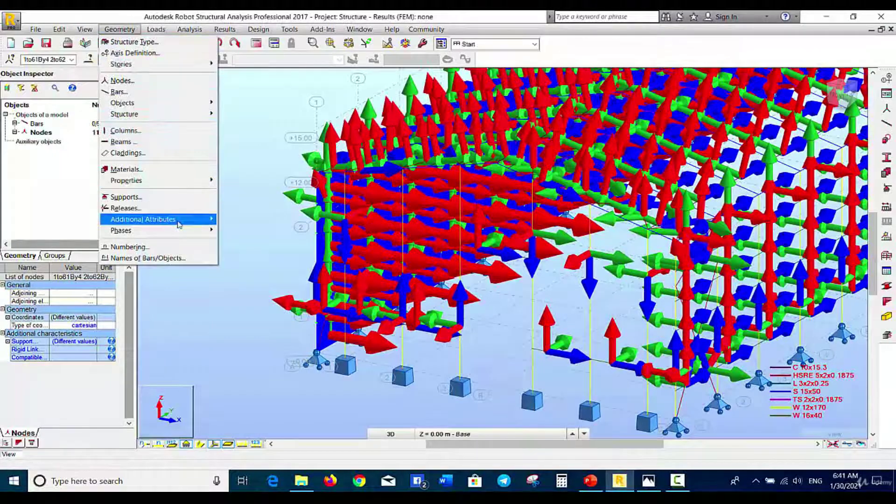
mouse_move(179, 224)
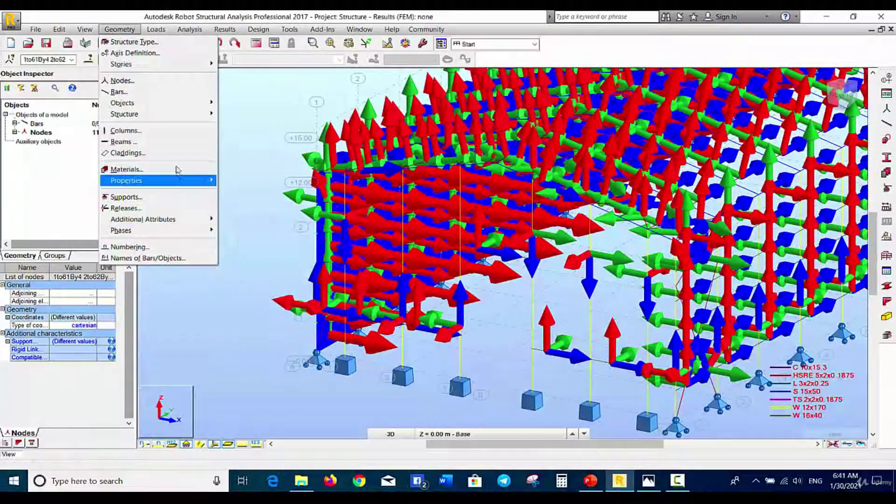
mouse_move(184, 184)
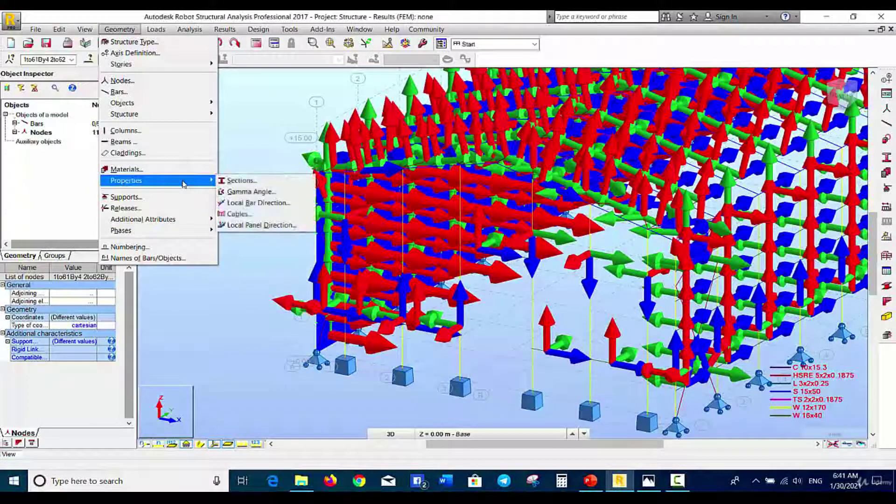
click(270, 226)
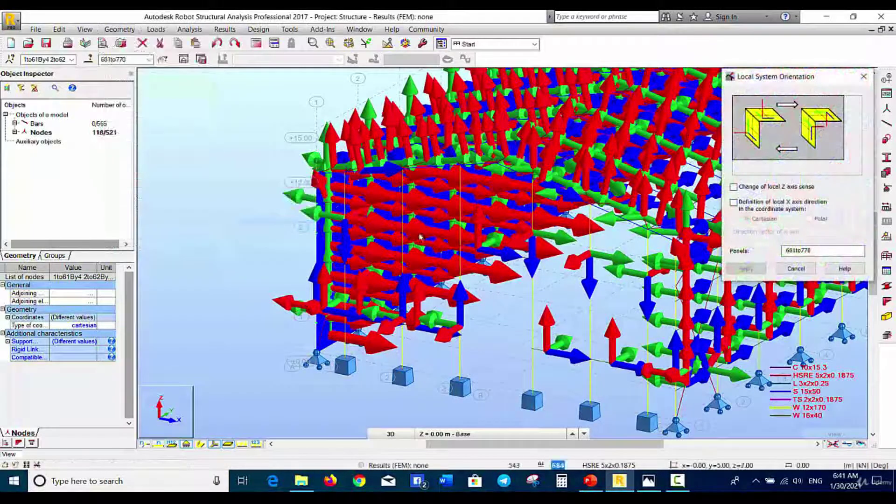
click(733, 202)
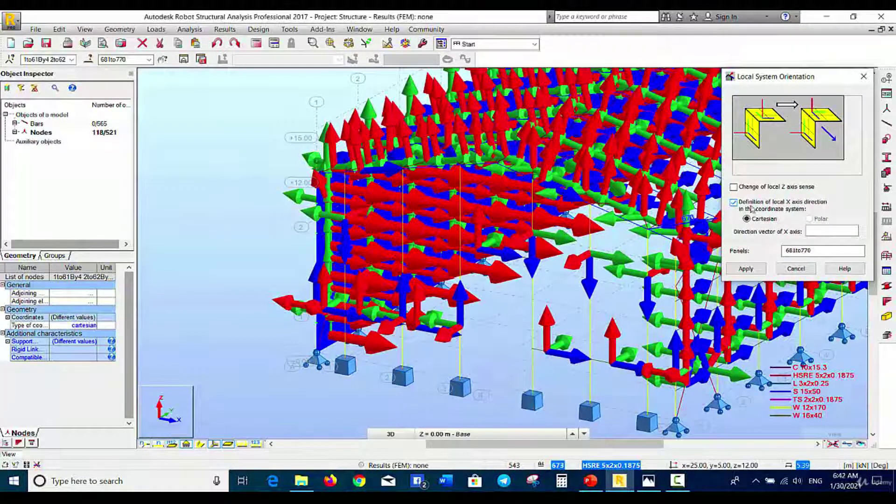
click(214, 445)
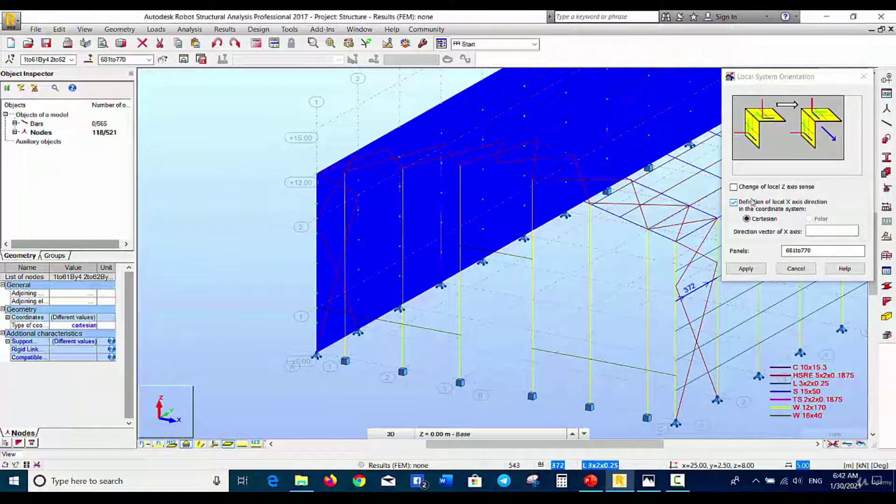
click(832, 231)
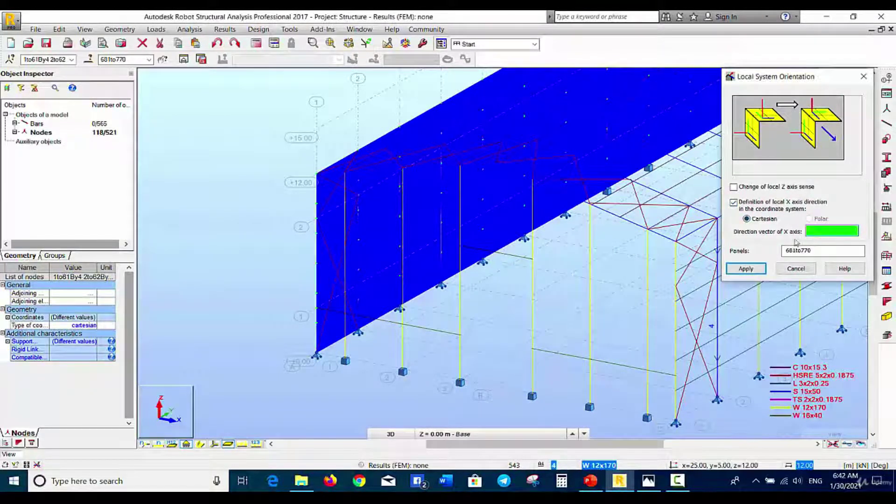
scroll(404, 370, up, 4)
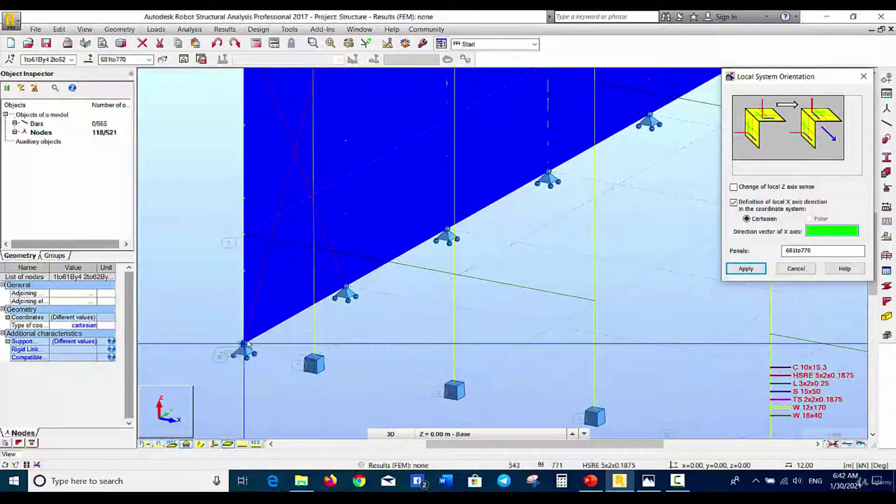
click(244, 344)
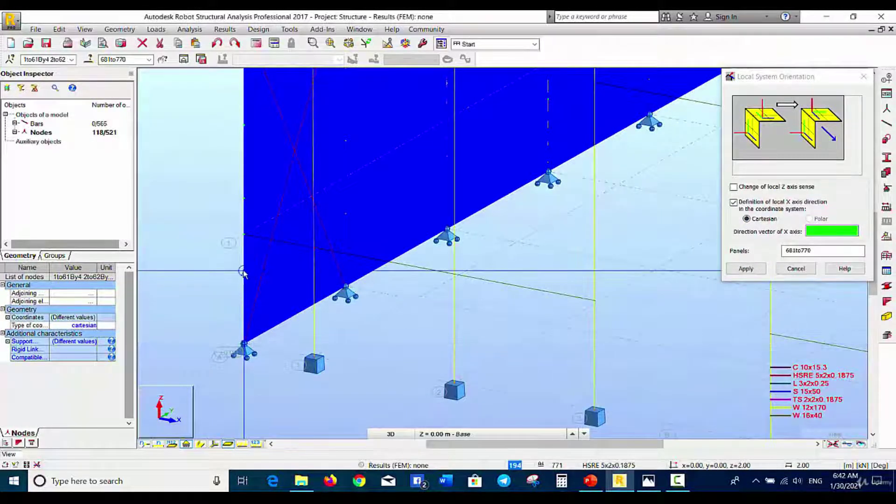
click(243, 272)
click(745, 269)
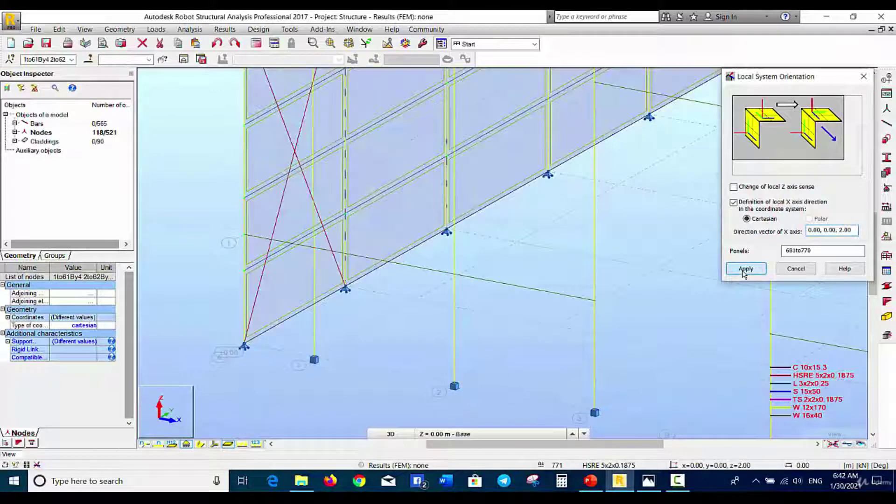
click(796, 268)
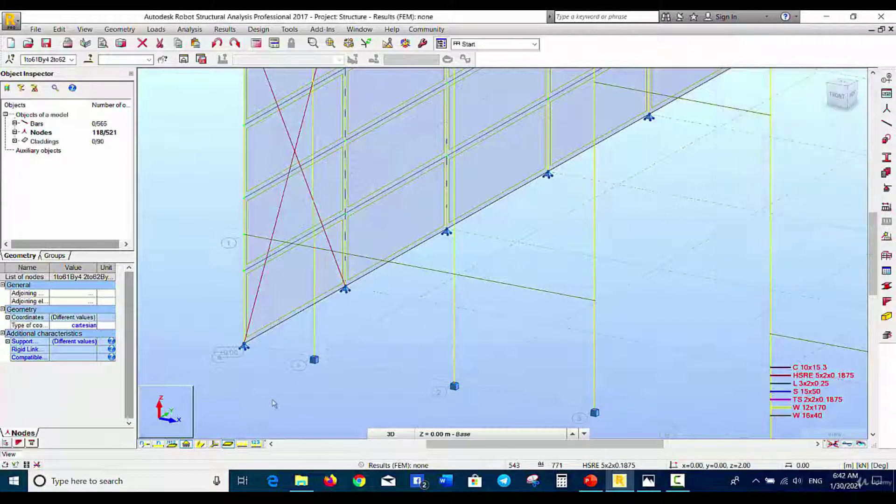
Step: Display the local coordinate systems again, check the axis orientation of the side-wall cladding panels, and clear the selection
click(212, 444)
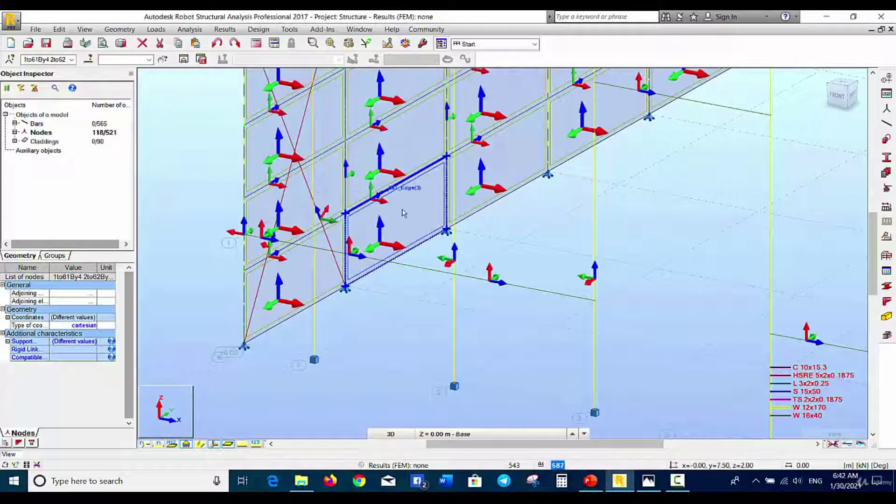
middle_drag(399, 234, 312, 276)
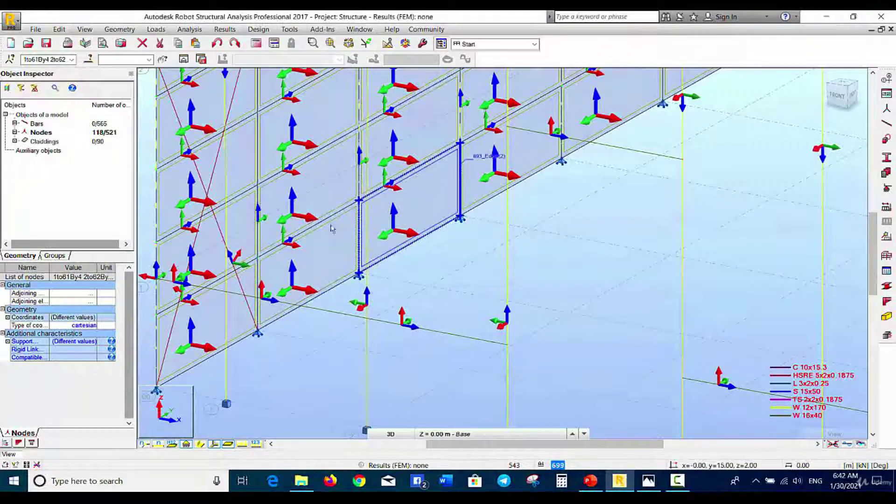
scroll(531, 102, down, 6)
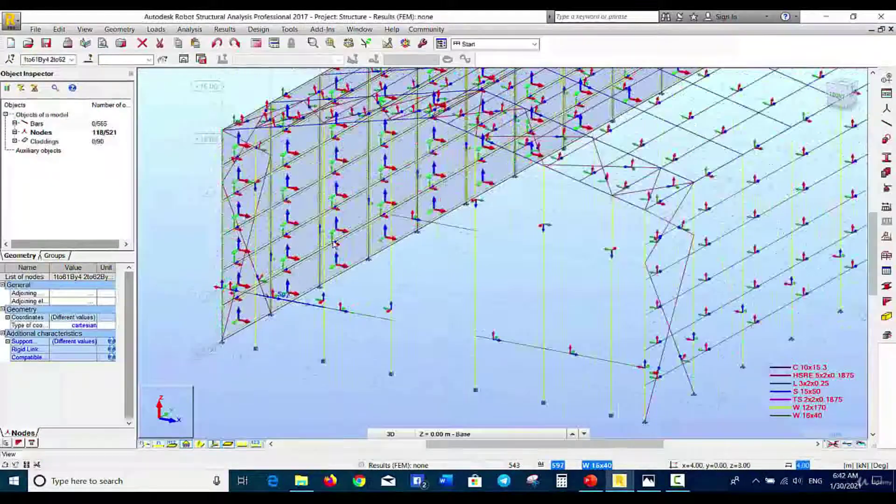
scroll(485, 180, down, 5)
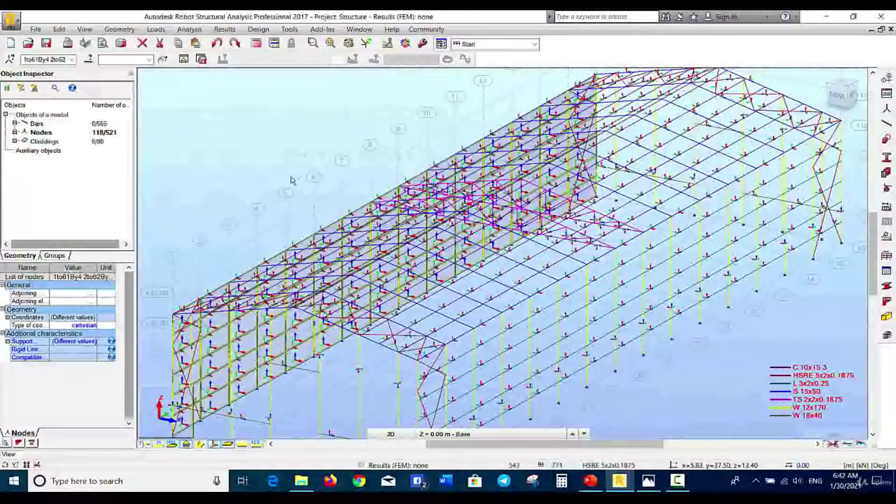
click(254, 175)
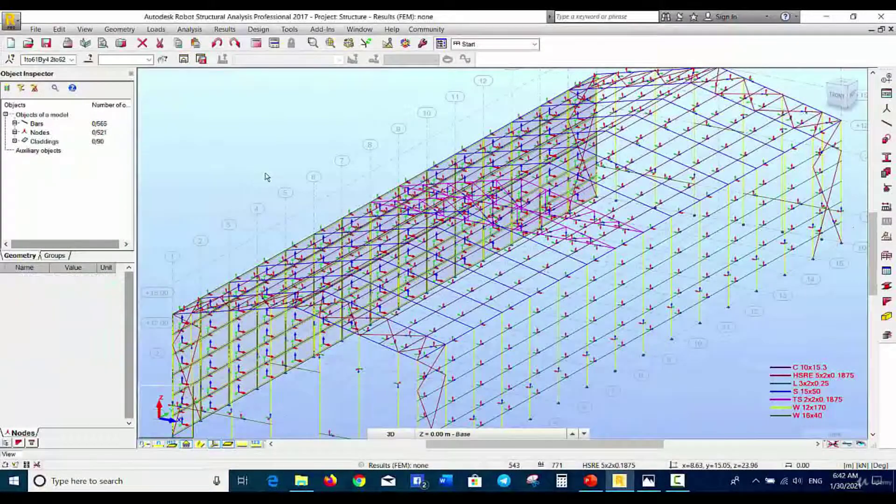
middle_drag(266, 176, 290, 114)
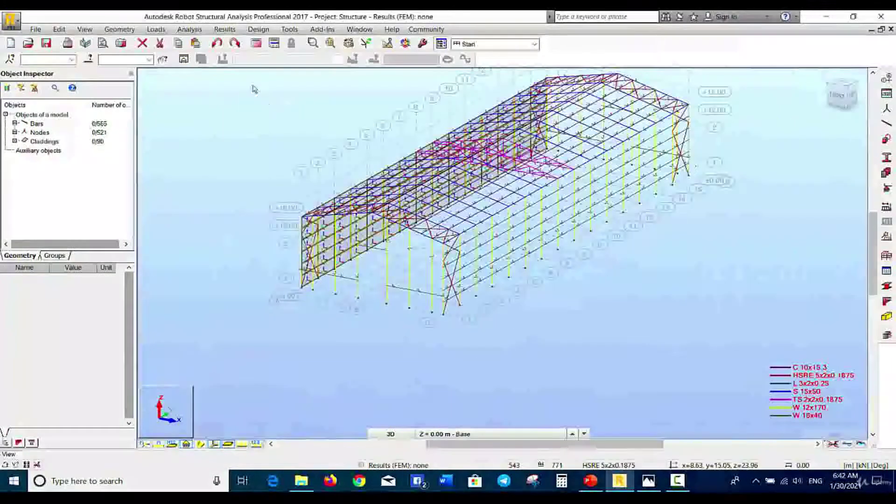
Step: Window-select the cladded side wall on axis A and exclude all bars from the selection
drag(252, 85, 655, 321)
scroll(254, 129, down, 2)
drag(255, 129, 537, 379)
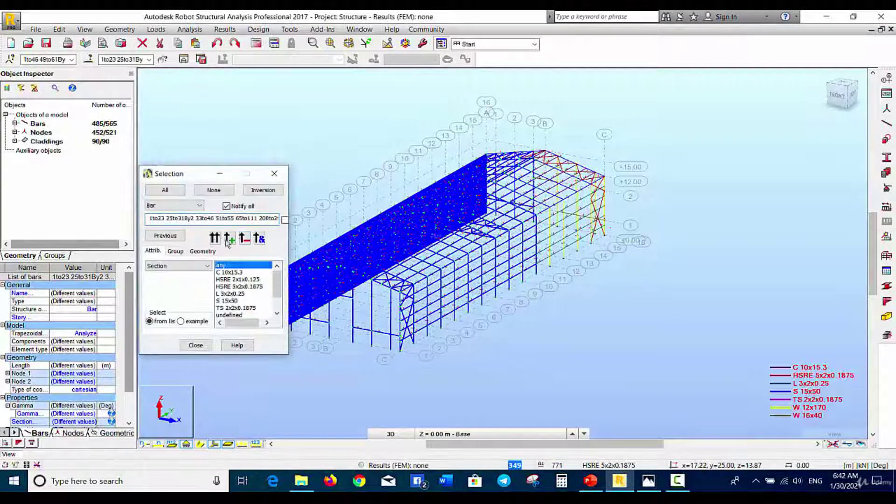
click(244, 240)
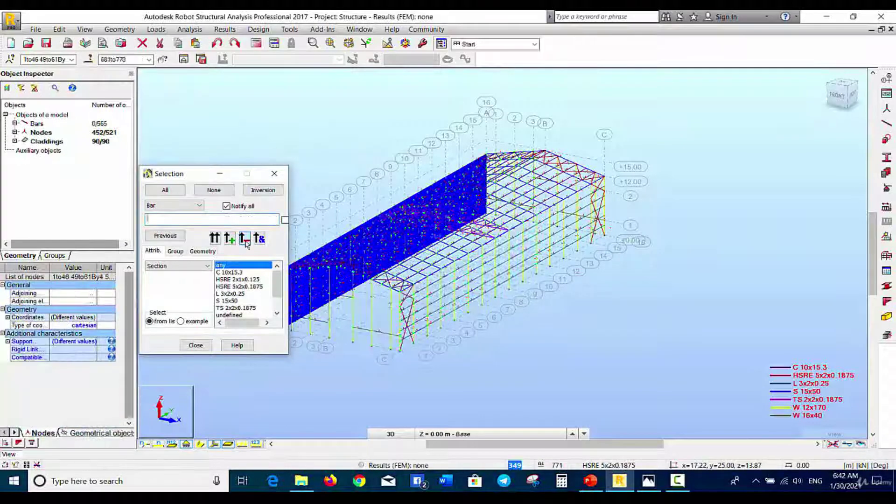
click(195, 345)
Step: Copy the selected side-wall cladding panels 25 m along X from axis A to axis C with 1 repetition
click(59, 29)
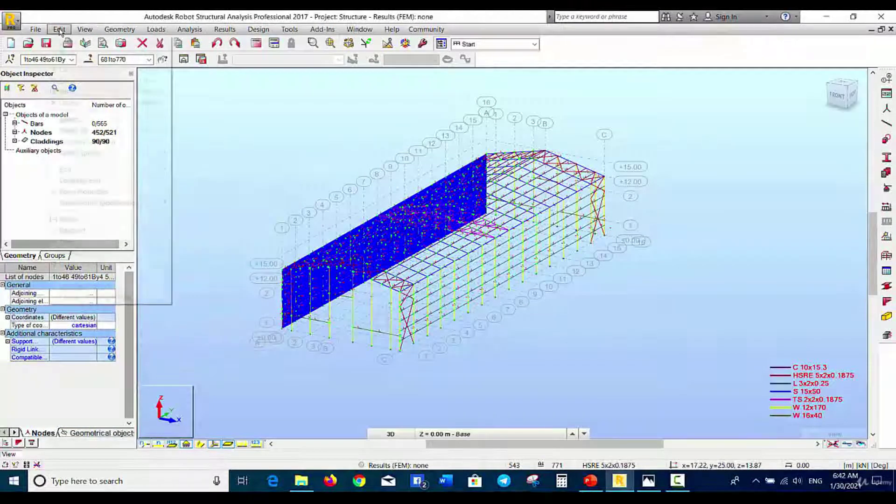
mouse_move(75, 169)
click(201, 168)
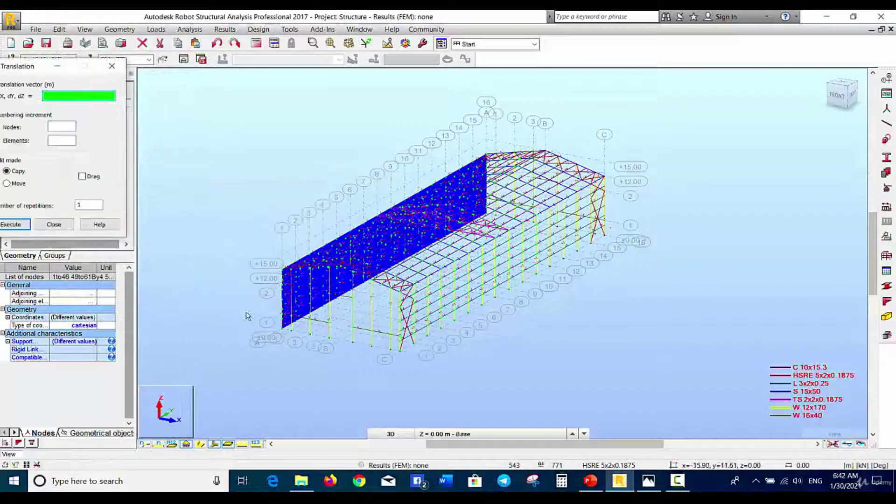
click(281, 330)
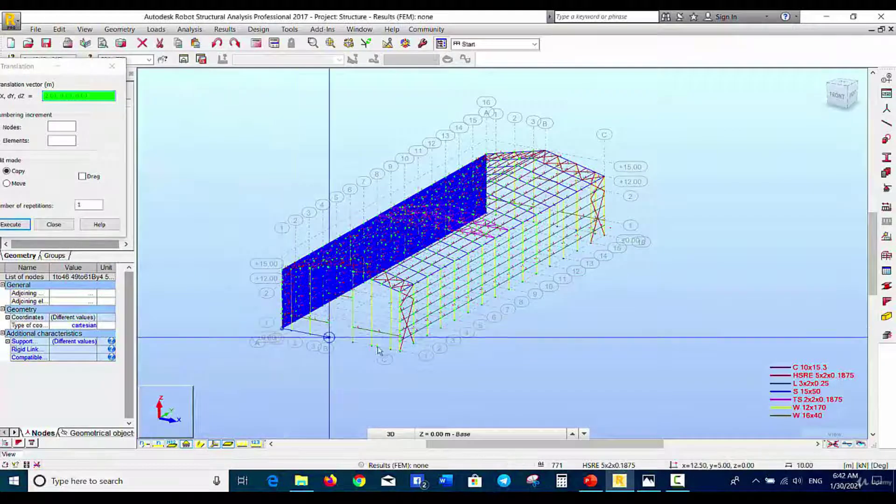
click(397, 352)
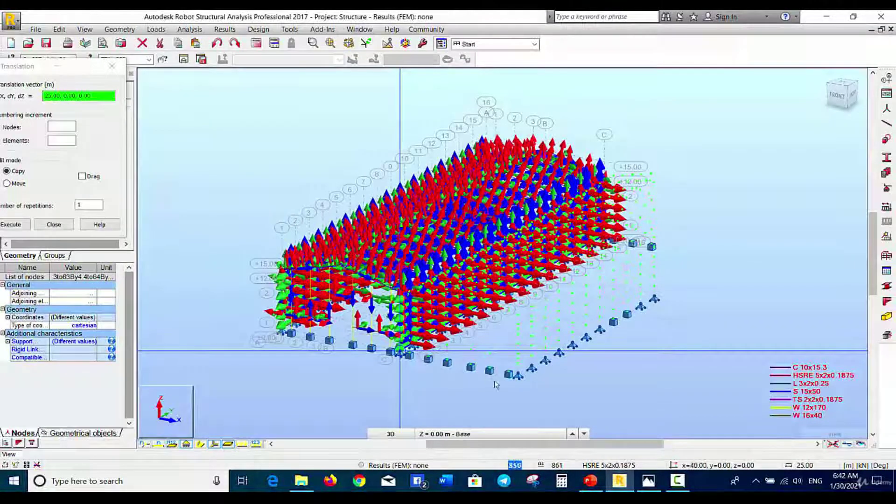
Step: Hide and redisplay the local coordinate systems, and examine their orientation on the copied cladding panels along axis C
click(214, 445)
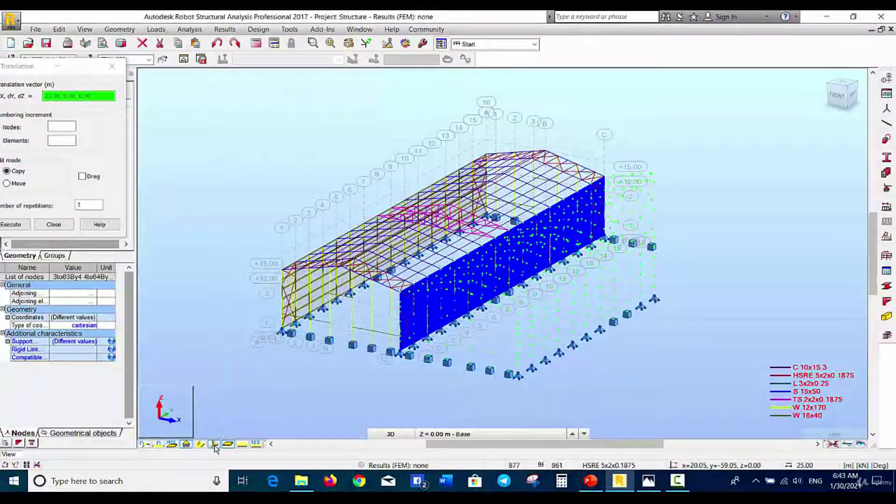
click(215, 444)
scroll(426, 343, up, 5)
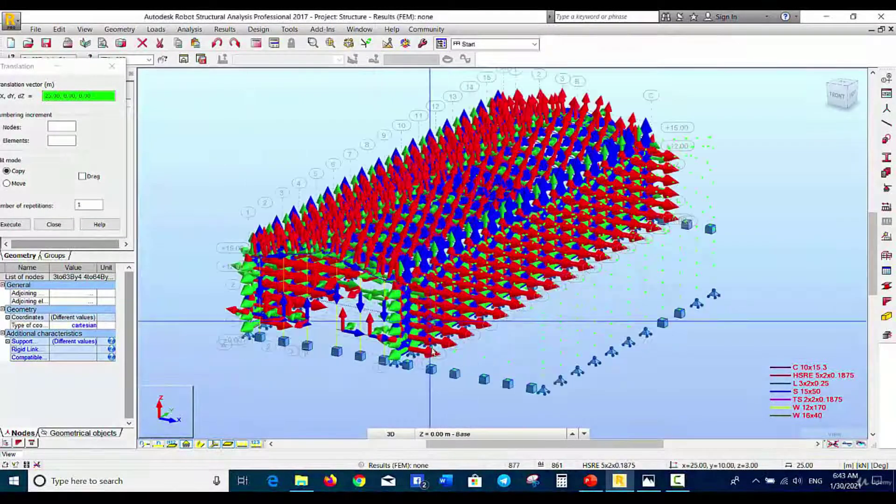
scroll(426, 343, up, 6)
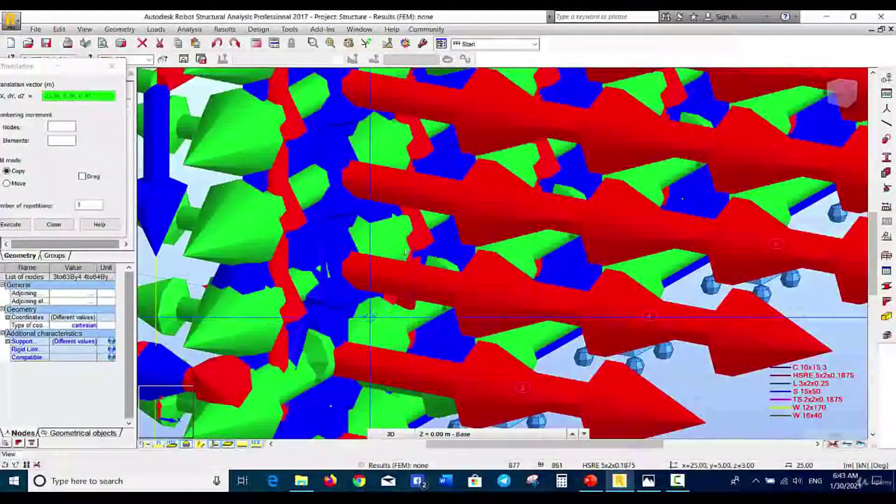
click(435, 233)
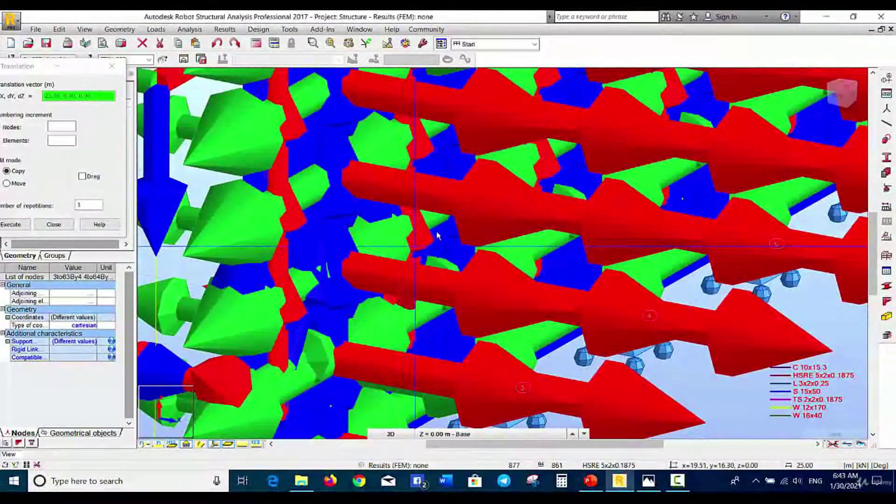
Step: Close the translation settings, isolate one copied cladding panel near the front corner on axis C, and examine its local axes
click(54, 225)
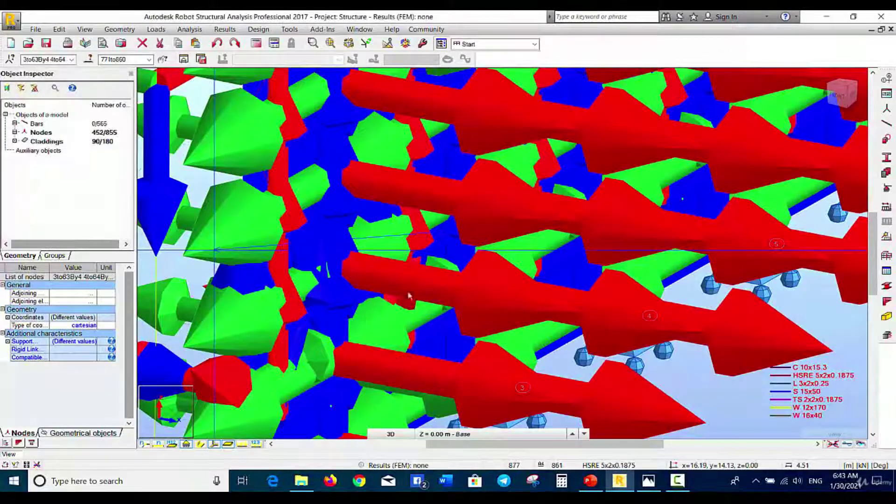
scroll(441, 310, down, 2)
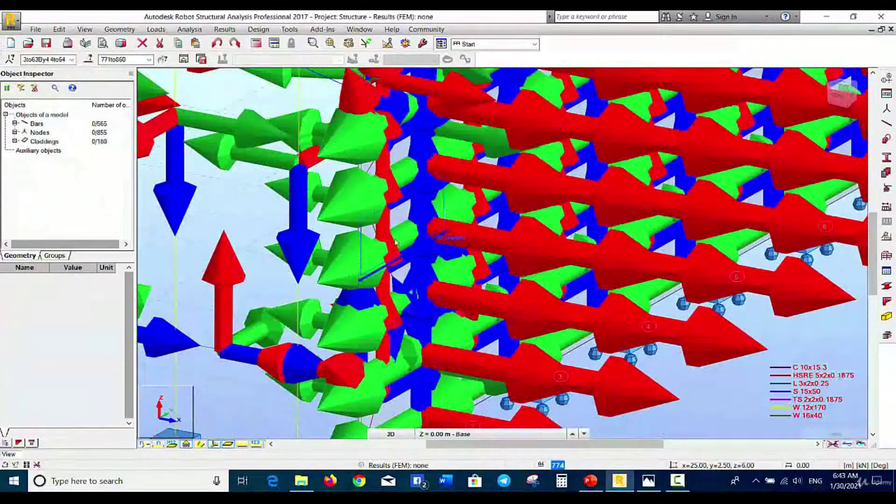
scroll(387, 242, down, 3)
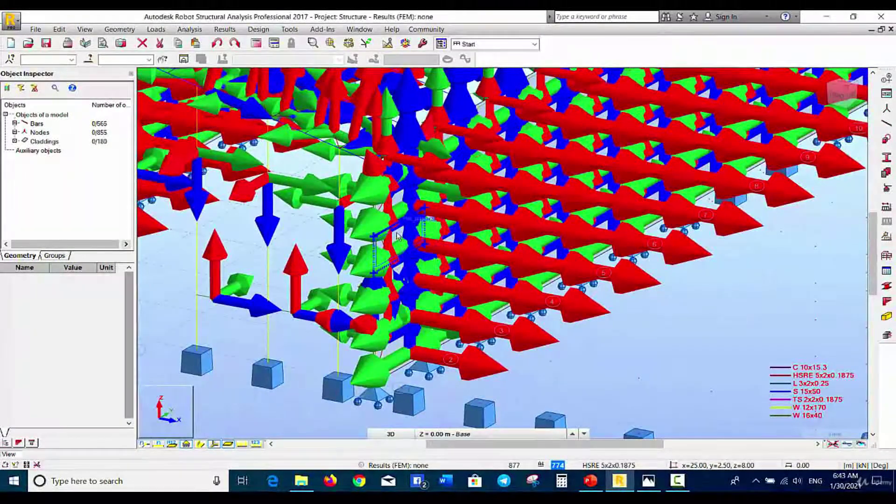
click(401, 240)
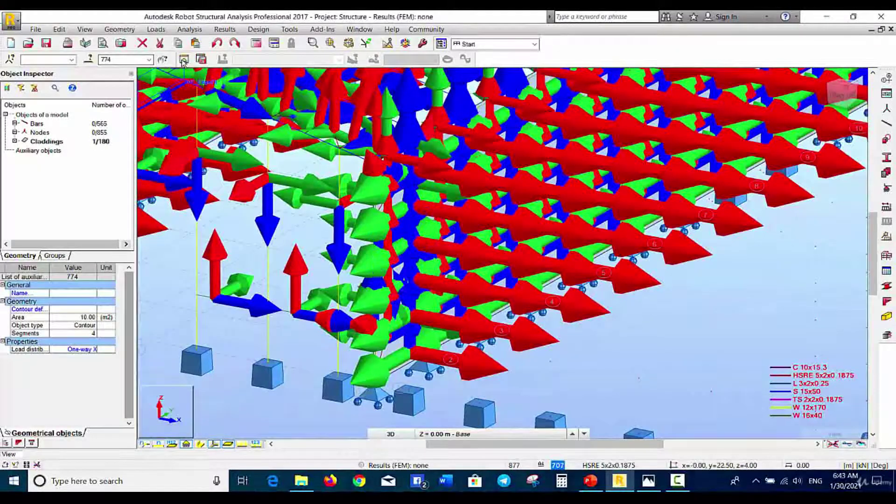
click(184, 59)
scroll(346, 159, up, 3)
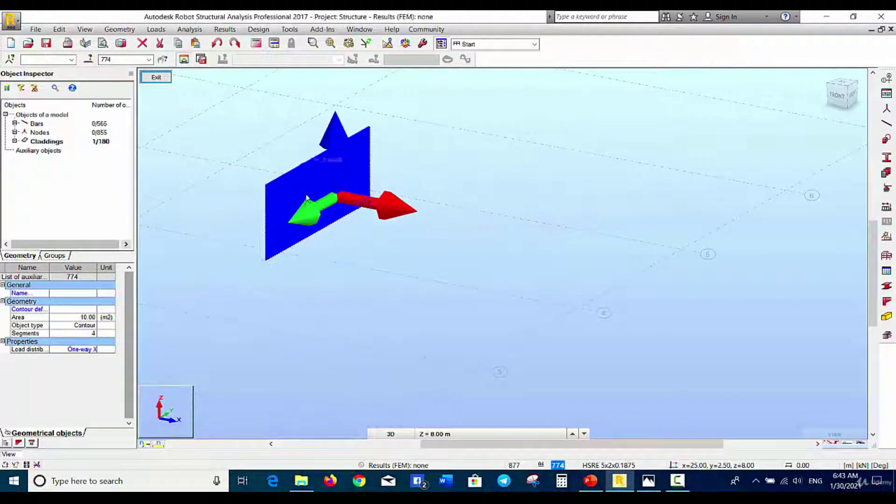
click(336, 154)
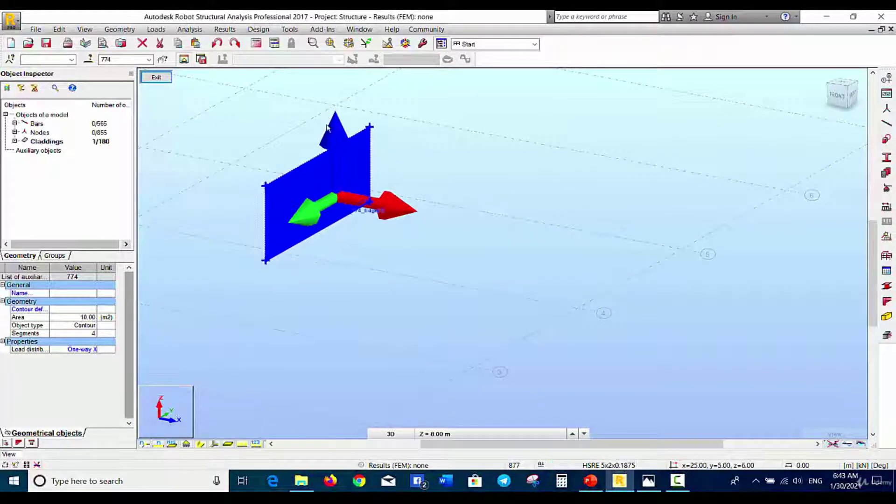
Step: Exit the isolated panel view and hide the local coordinate systems across the whole structure
click(157, 77)
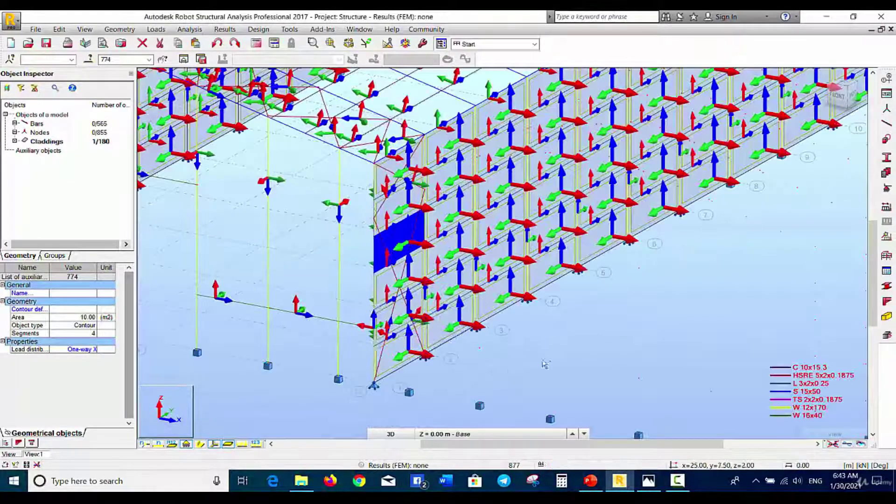
scroll(602, 354, down, 6)
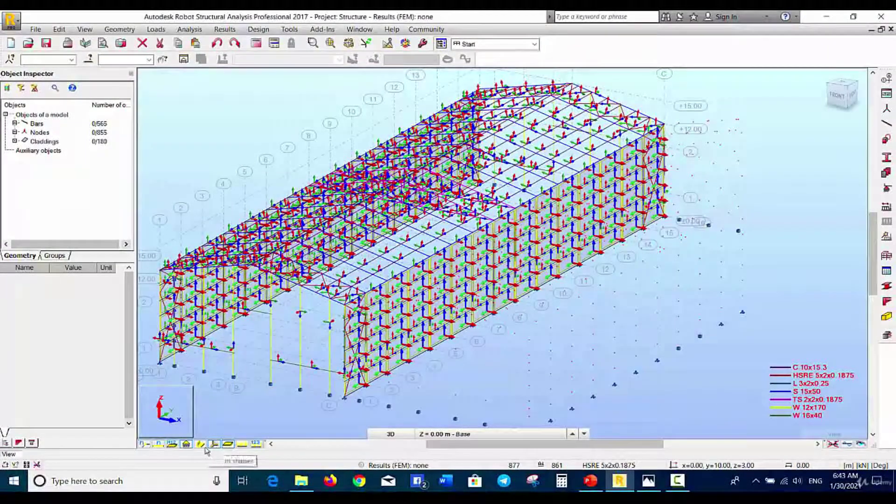
click(214, 445)
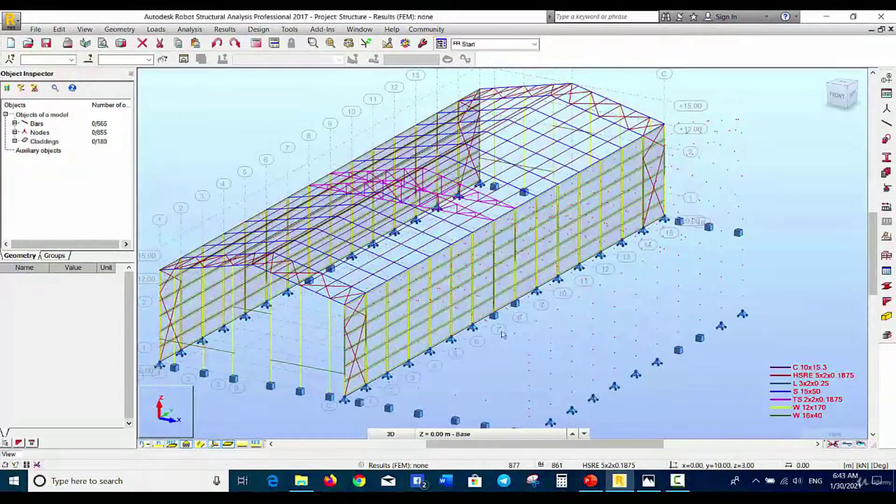
Step: Define a four-corner contour cladding with One-way X load distribution between the axis A eave and the first purlin of the front roof bay
shift+middle_drag(532, 354, 411, 384)
scroll(409, 385, up, 3)
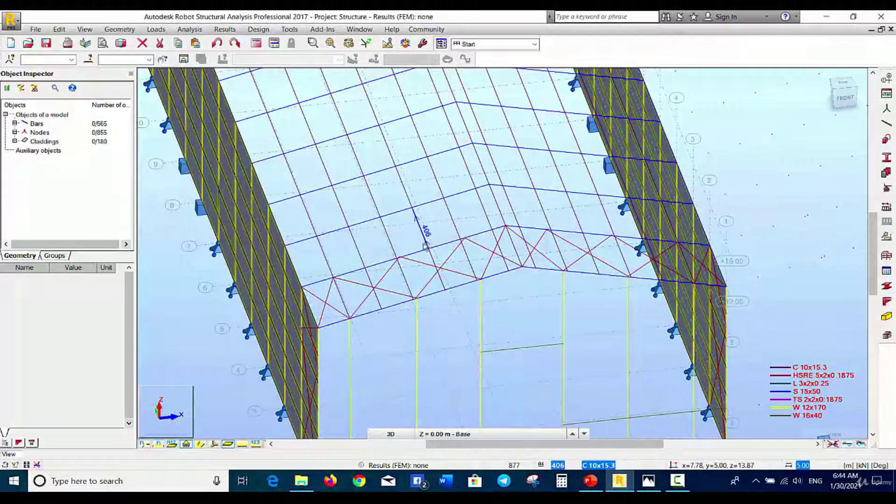
click(118, 29)
click(148, 152)
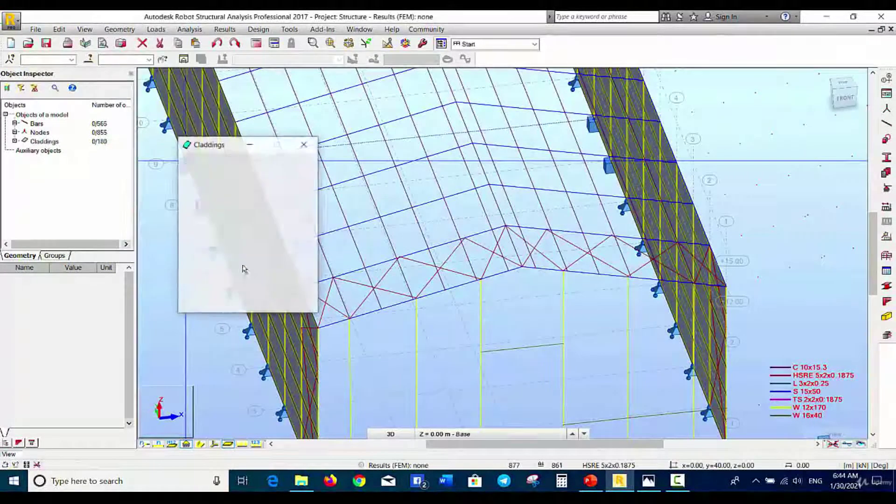
drag(224, 144, 114, 143)
scroll(294, 305, up, 3)
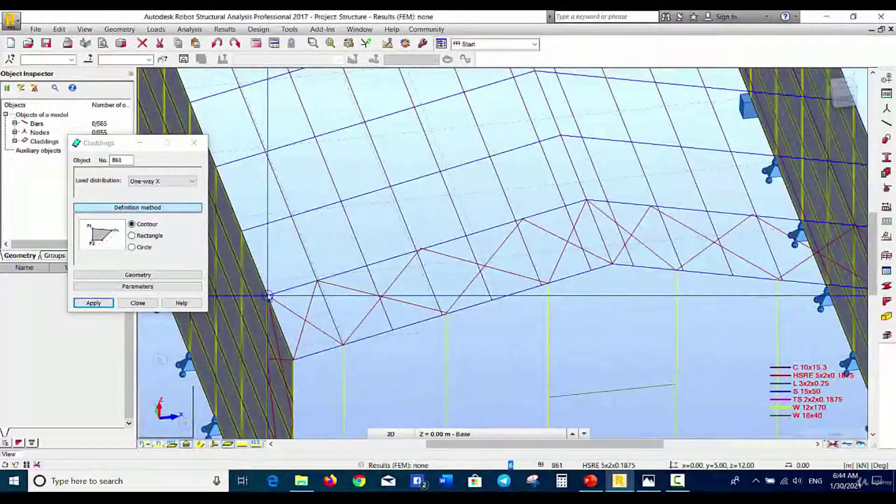
click(268, 297)
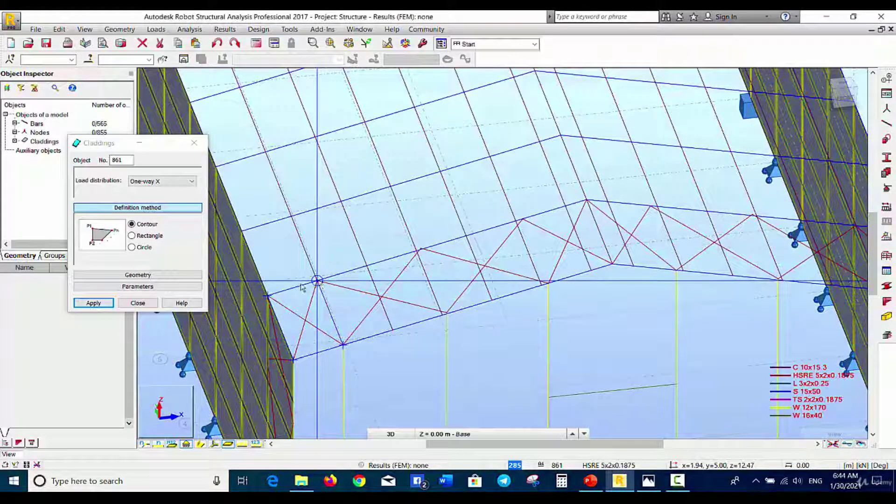
click(268, 296)
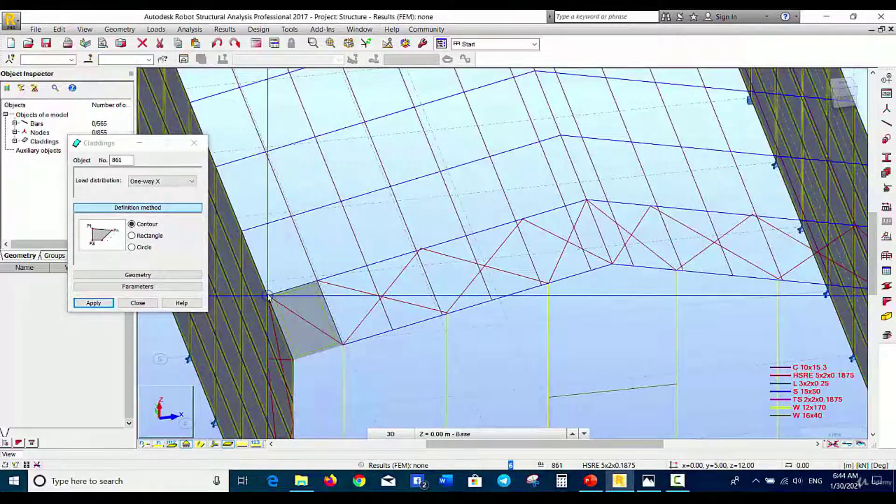
click(147, 303)
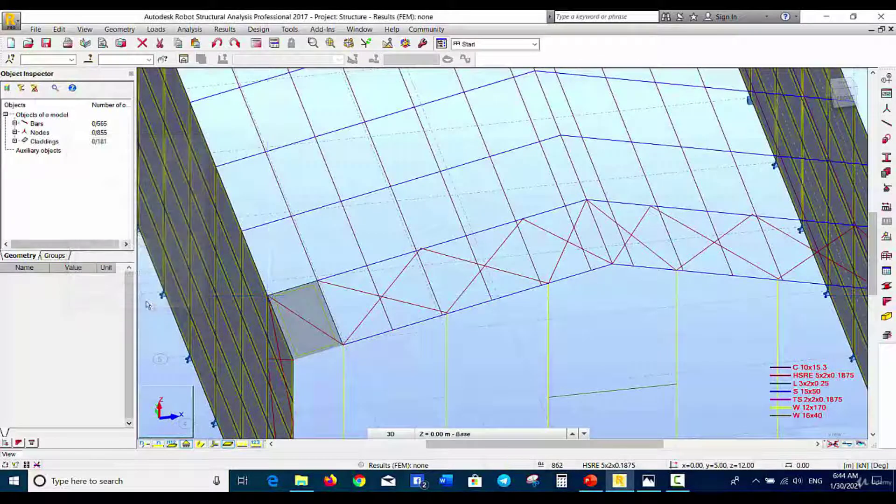
Step: Copy the first roof cladding panel up the slope by 1.94, 0.00, 0.47 m from purlin to purlin with 5 repetitions
click(315, 315)
click(59, 29)
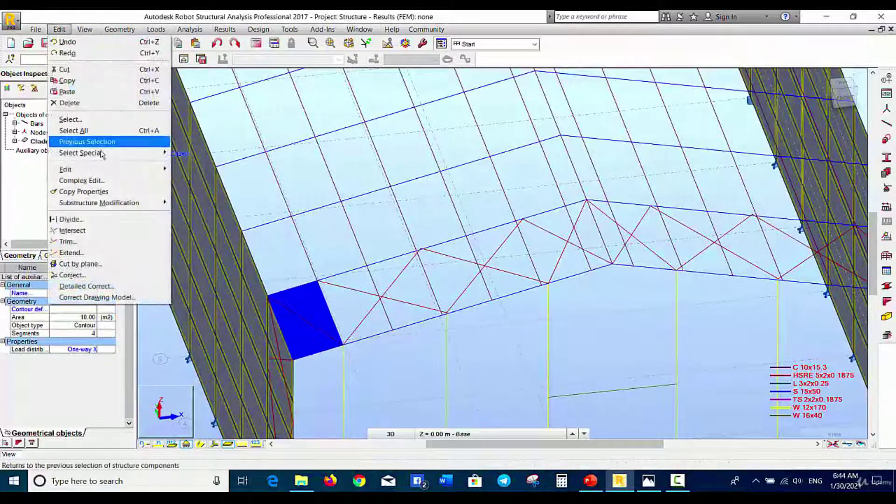
mouse_move(93, 169)
click(201, 169)
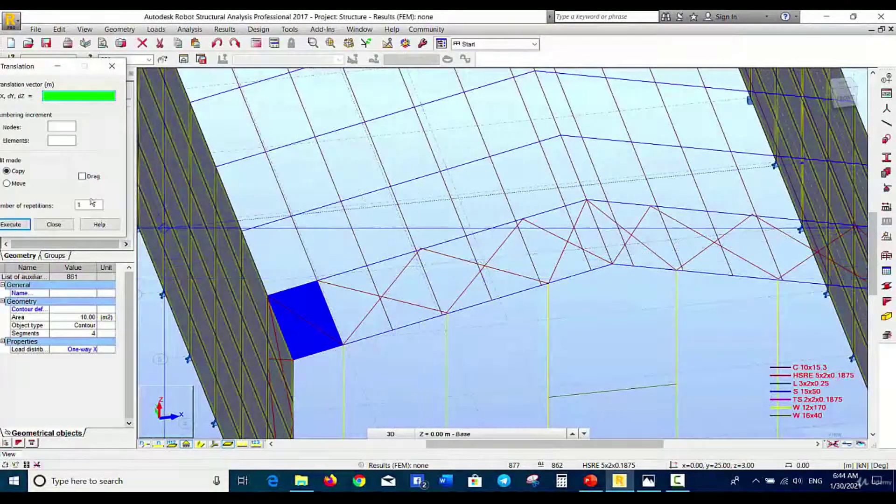
click(91, 204)
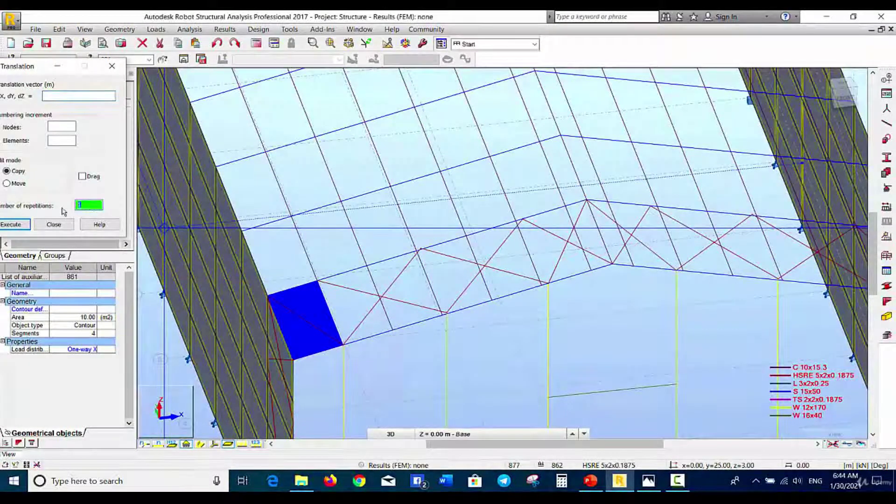
text(5)
click(69, 96)
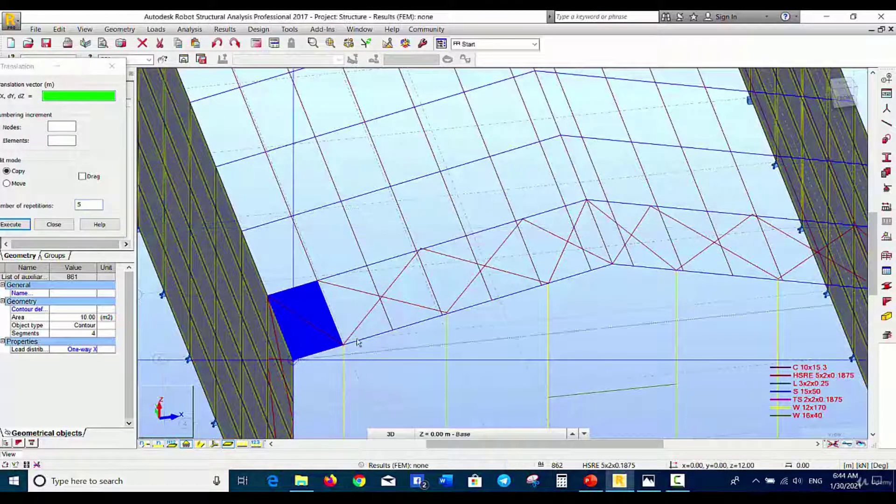
click(342, 346)
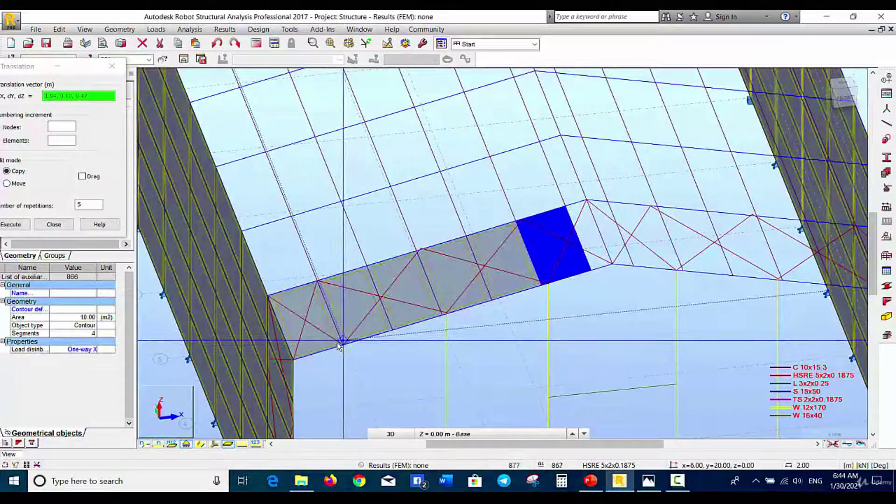
click(66, 224)
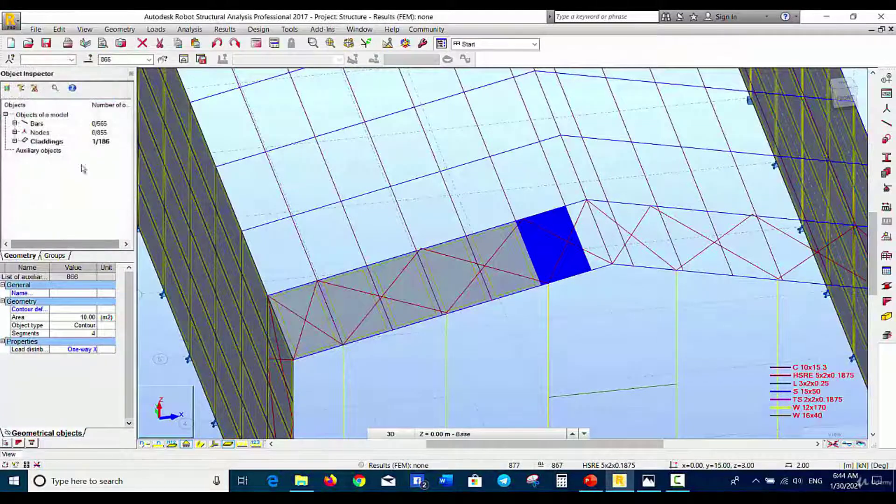
Step: Define two narrow One-way X contour claddings in the front roof bay, filling the gaps between the ridge and the nearest purlin on each slope
click(119, 29)
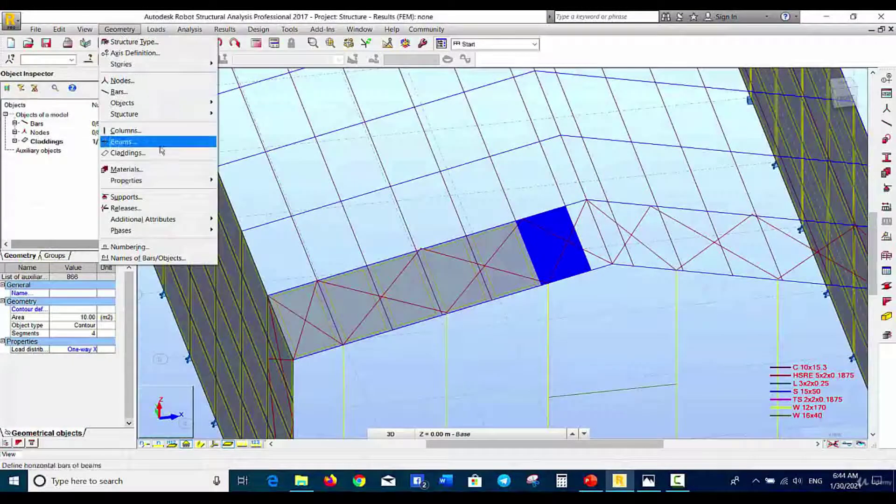
click(156, 153)
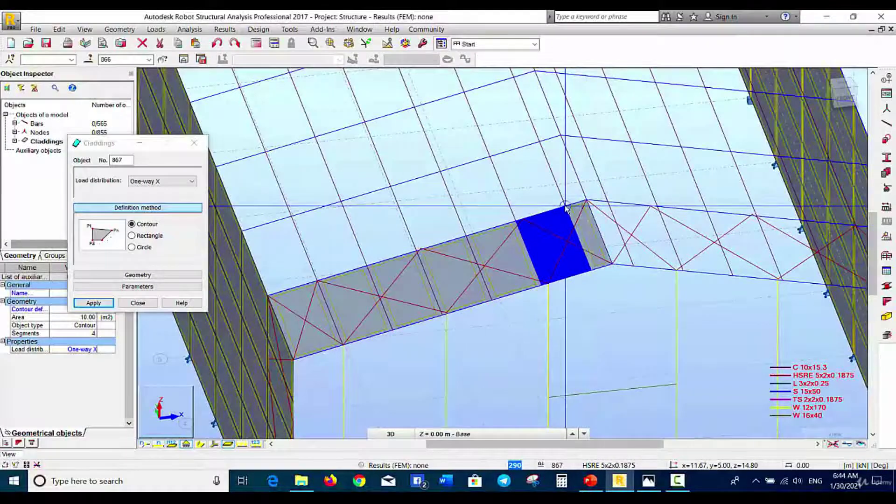
click(586, 202)
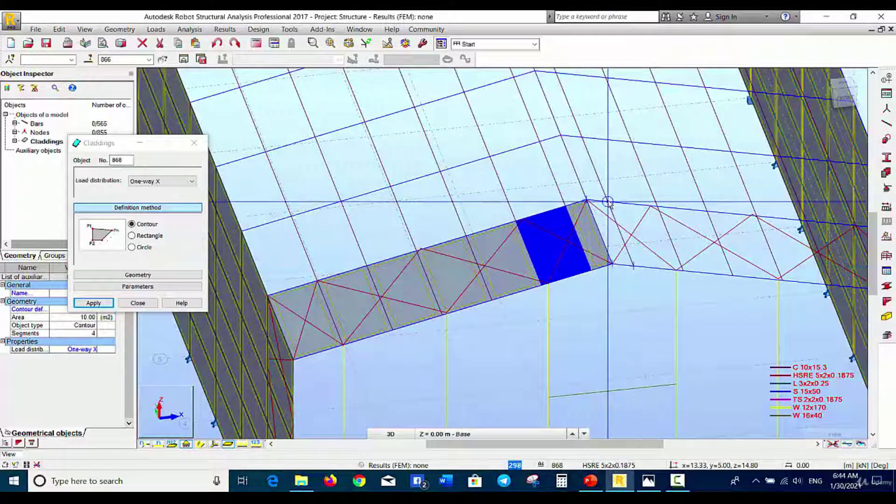
click(589, 200)
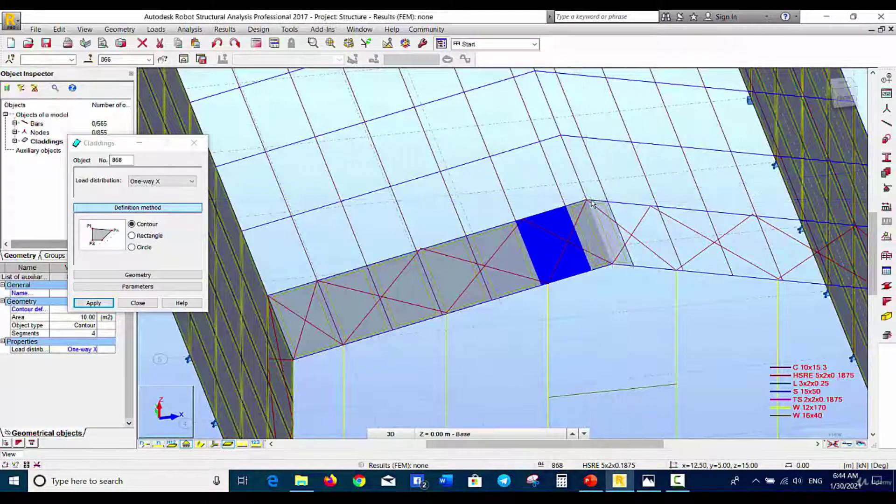
click(139, 303)
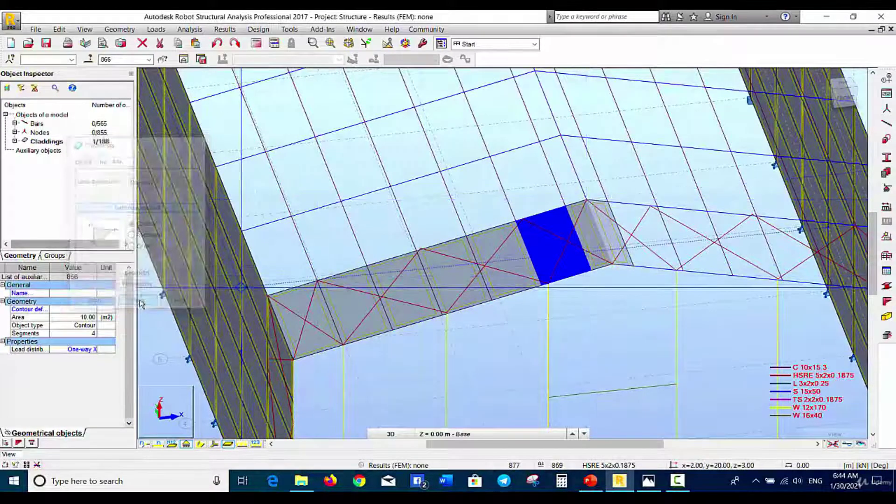
Step: Select the six full-width claddings on the axis A slope and mirror a copy about the YZ plane through the ridge at 12.50 m
ctrl+click(514, 256)
ctrl+click(448, 280)
ctrl+click(343, 305)
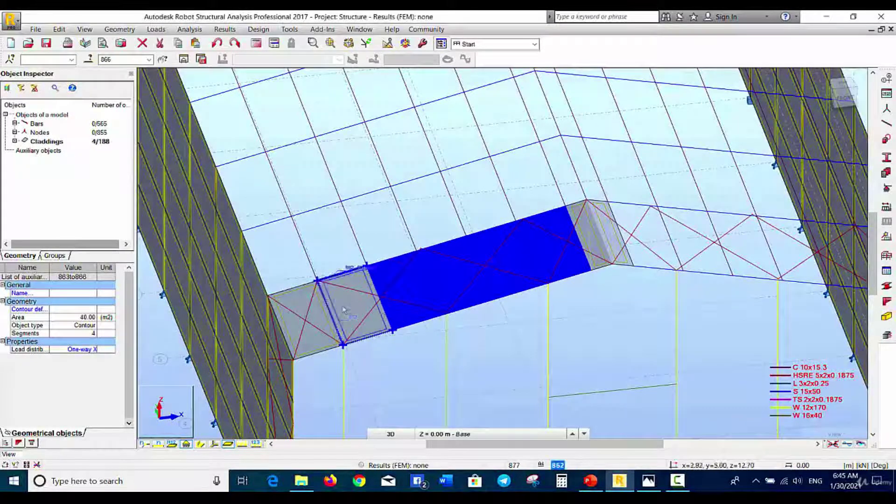
ctrl+click(319, 317)
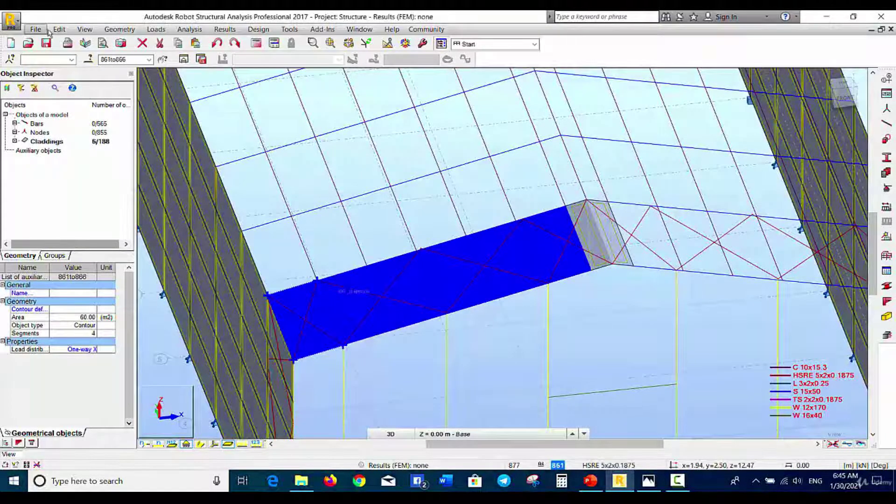
click(59, 30)
mouse_move(108, 169)
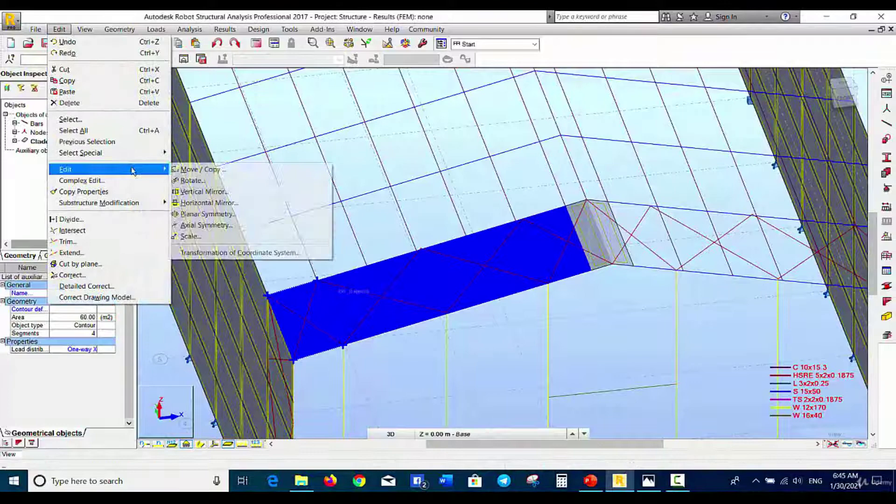
click(208, 191)
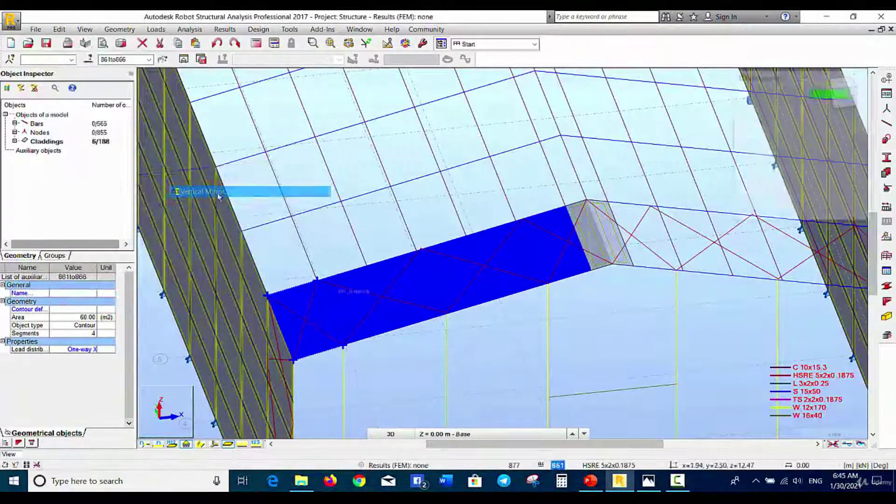
click(613, 265)
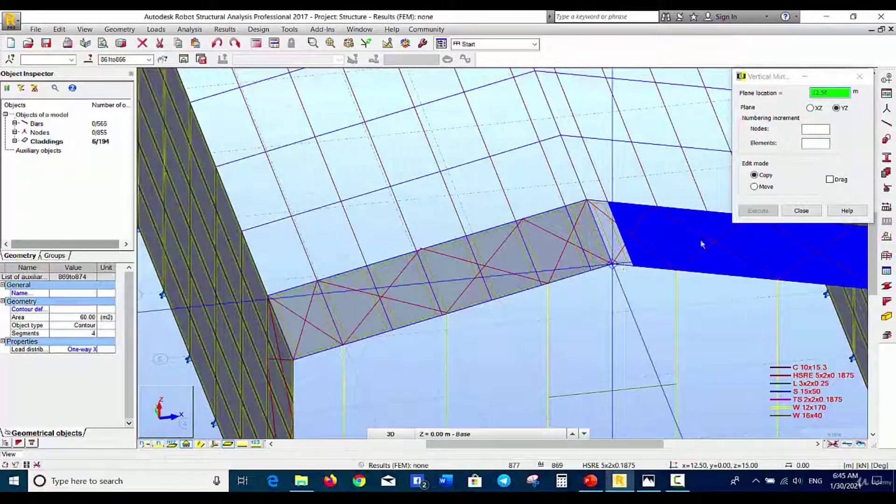
click(799, 211)
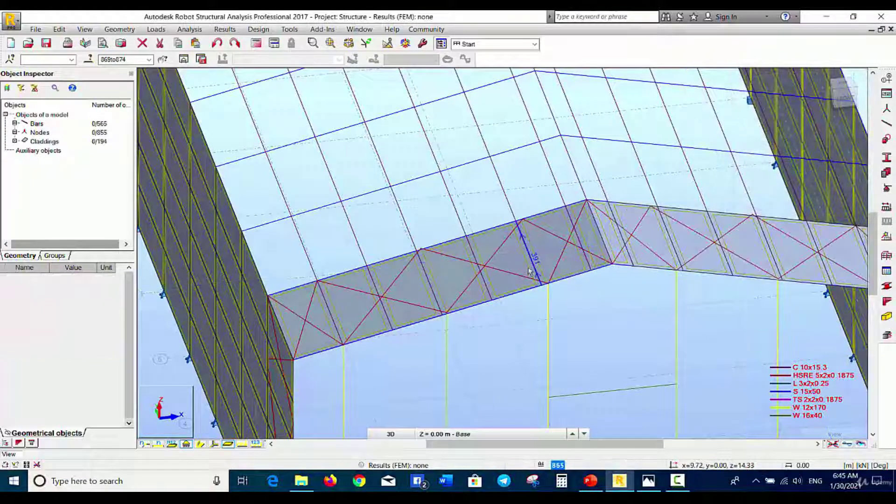
Step: Display the local coordinate systems and examine the axis orientation of the cladding panels on both slopes of the front roof bay
click(214, 444)
middle_drag(730, 256, 497, 265)
scroll(497, 265, up, 2)
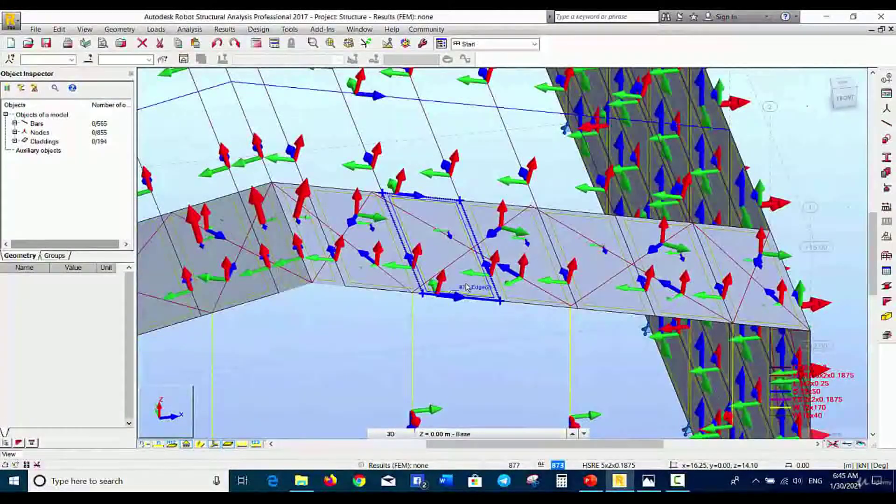
scroll(466, 287, up, 4)
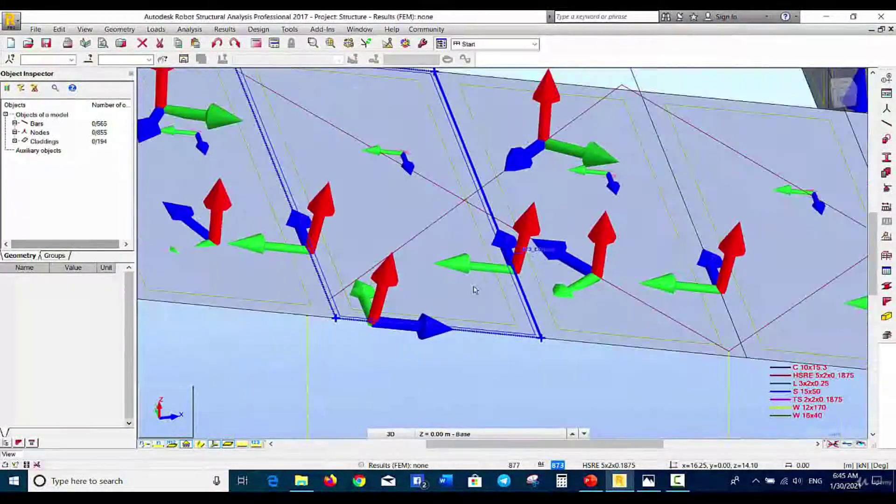
scroll(474, 289, down, 5)
scroll(346, 309, up, 2)
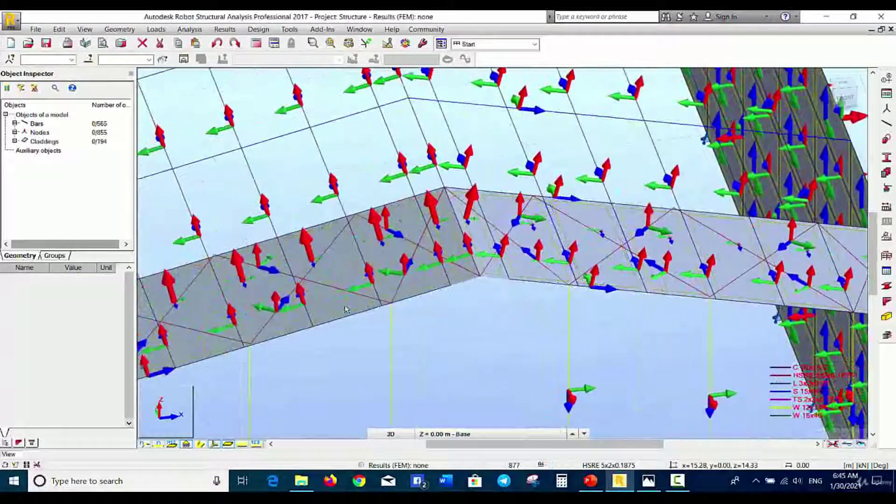
Step: Hide the local coordinate systems of the model after inspecting the front roof bay's claddings
scroll(219, 388, up, 1)
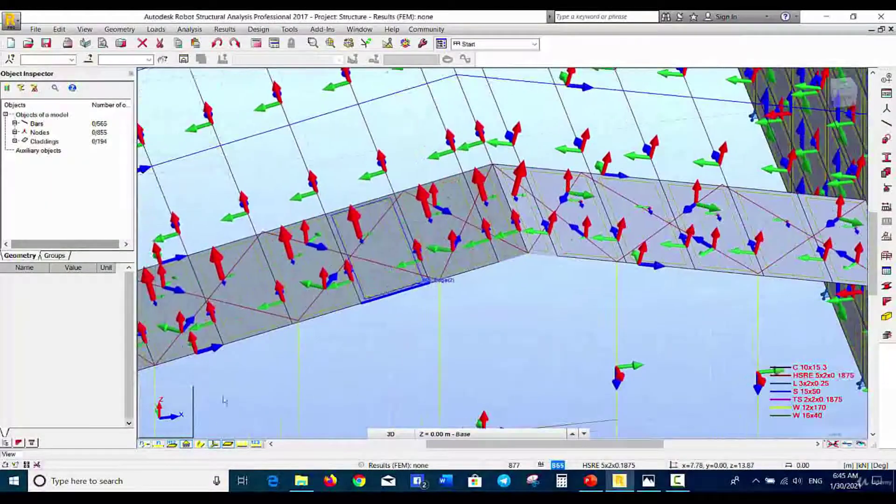
click(215, 444)
scroll(200, 354, down, 3)
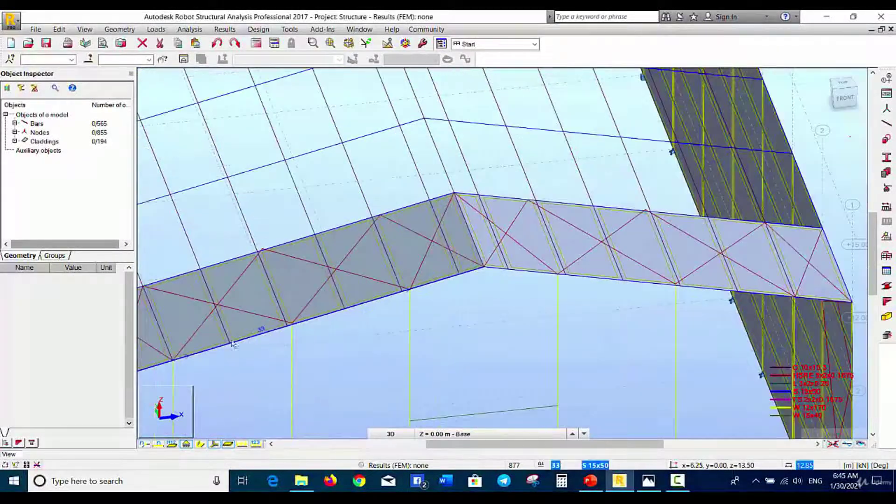
Step: Select all fourteen cladding panels on both slopes of the front roof bay, including the two narrow ones at the ridge
click(196, 349)
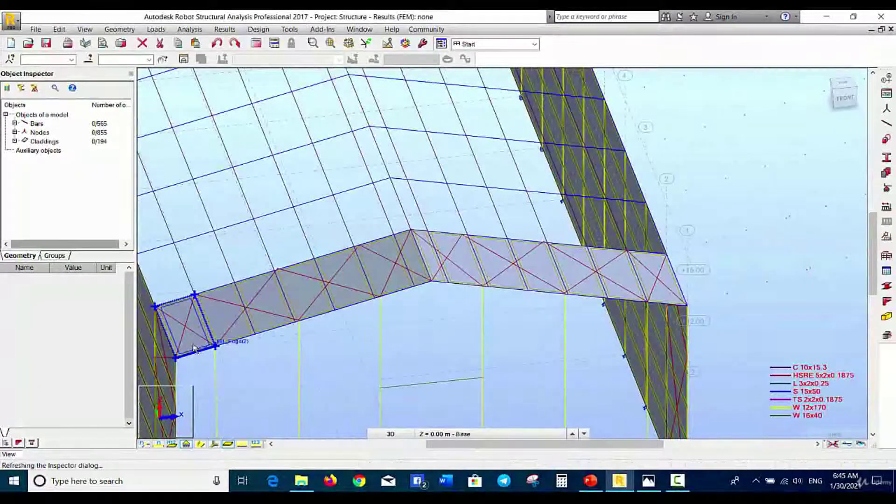
ctrl+click(219, 321)
ctrl+click(272, 301)
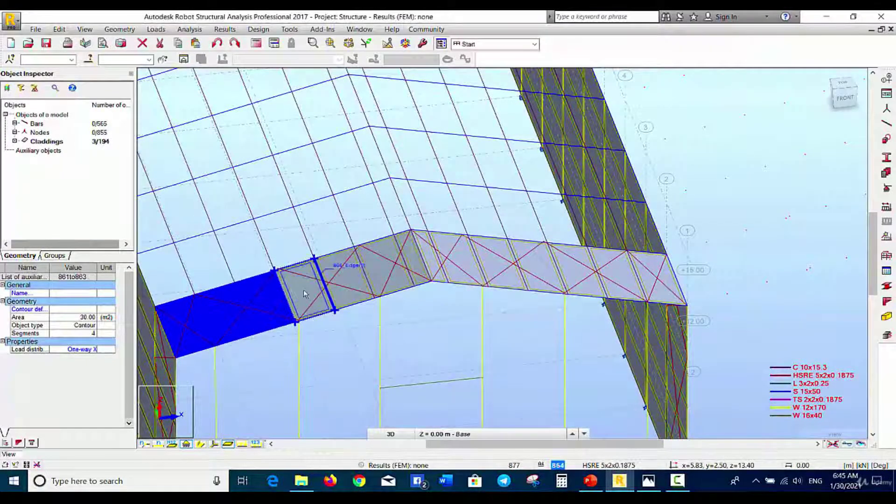
ctrl+click(311, 289)
ctrl+click(349, 275)
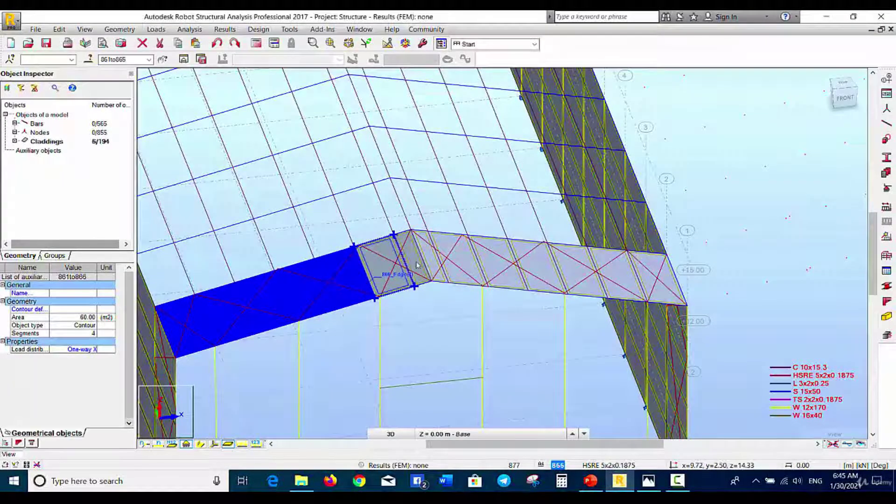
scroll(417, 263, up, 3)
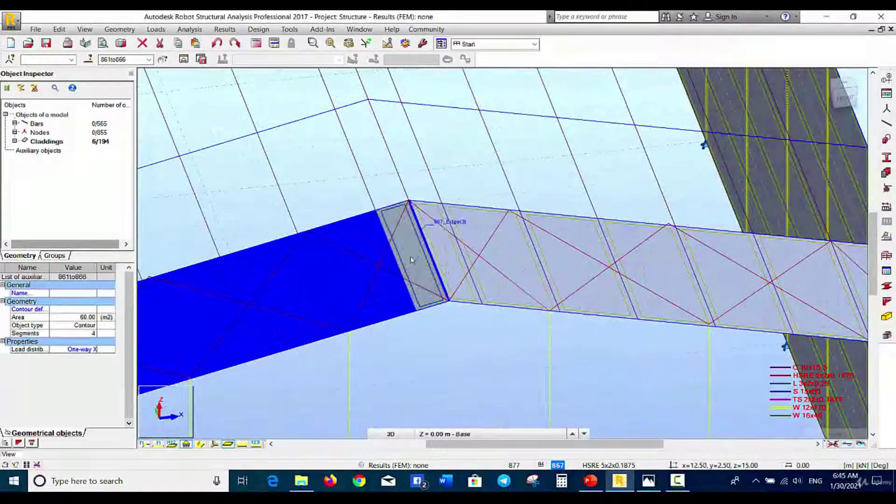
ctrl+click(413, 260)
ctrl+click(445, 257)
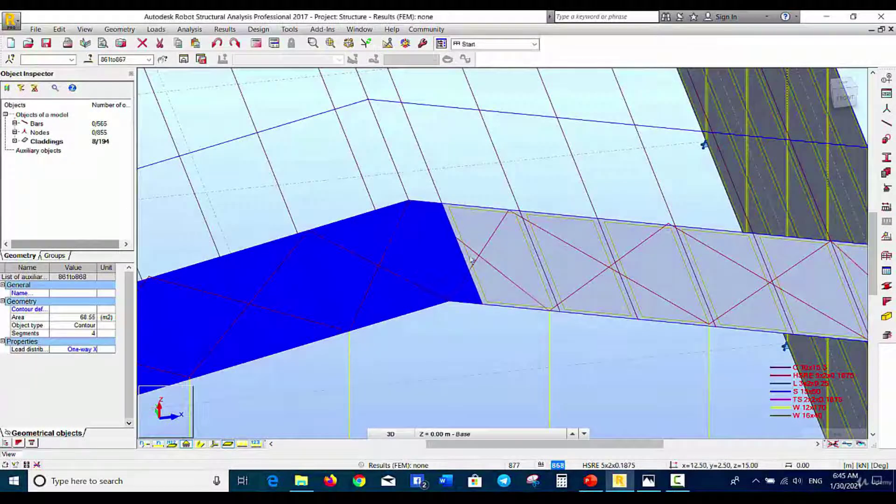
ctrl+click(518, 252)
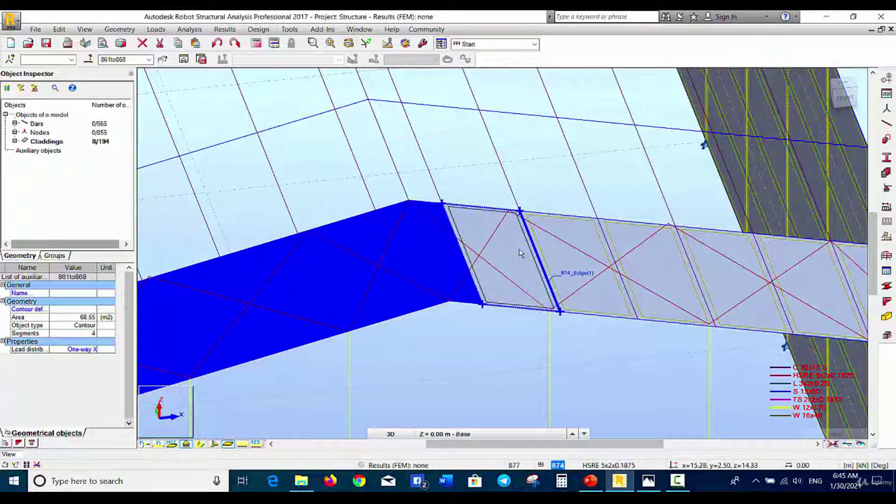
ctrl+click(578, 264)
ctrl+click(667, 263)
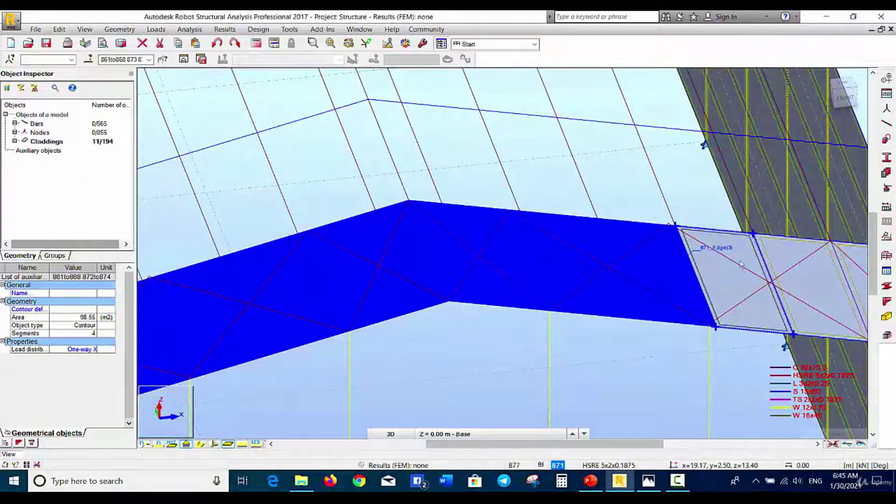
ctrl+click(734, 280)
middle_drag(734, 280, 394, 344)
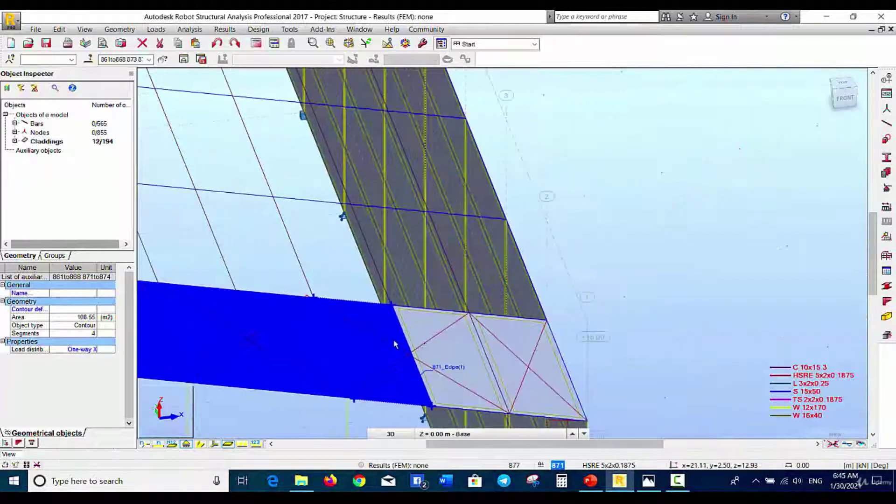
ctrl+click(460, 359)
ctrl+click(531, 369)
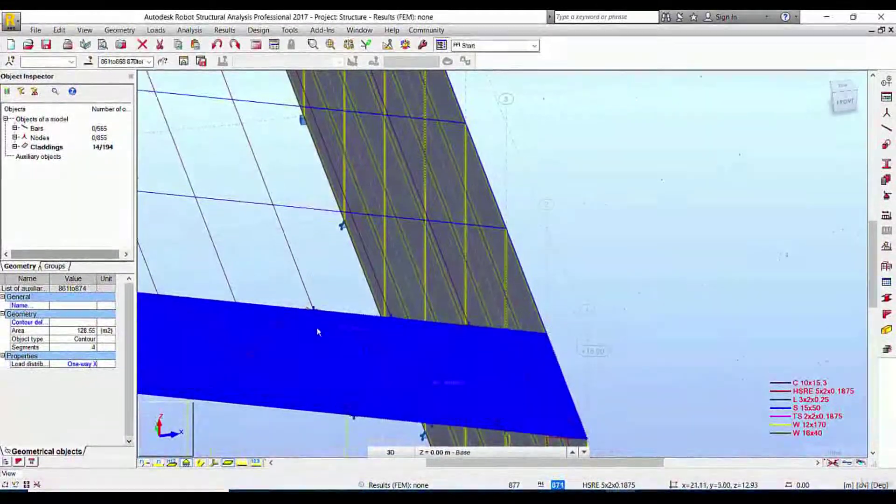
Step: Copy the selected roof claddings along the building by 0.00, 5.00, 0.00 m with 14 repetitions, and clear the selection
shift+middle_drag(317, 332, 456, 350)
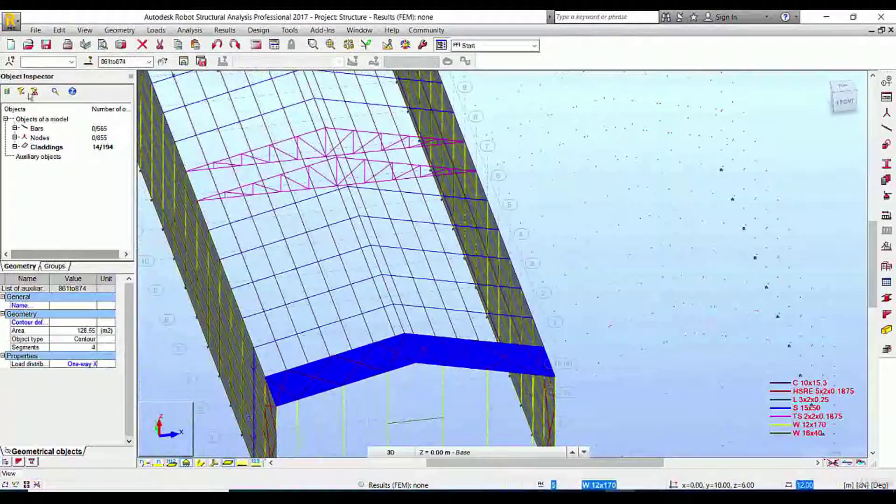
click(67, 31)
mouse_move(70, 174)
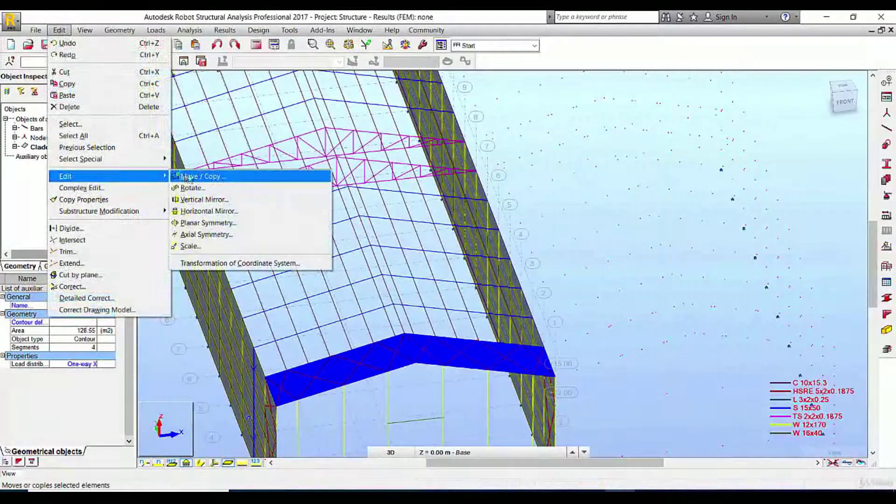
click(196, 174)
click(78, 214)
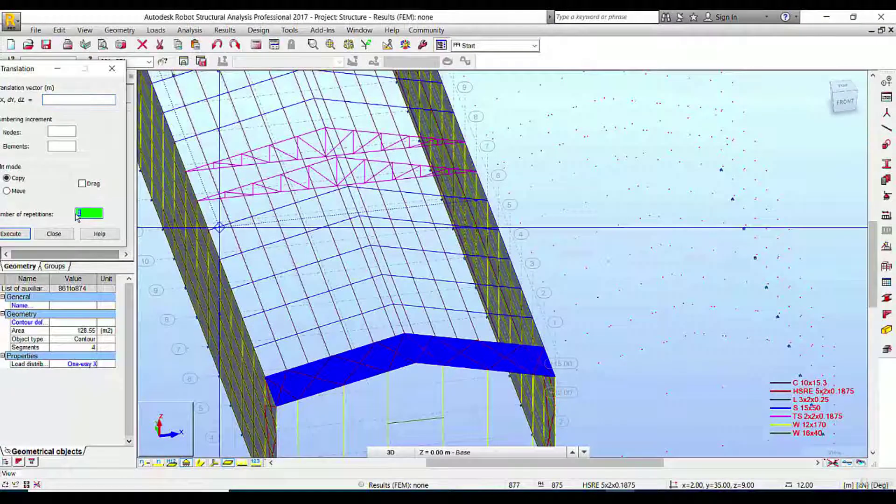
click(78, 100)
scroll(423, 384, up, 2)
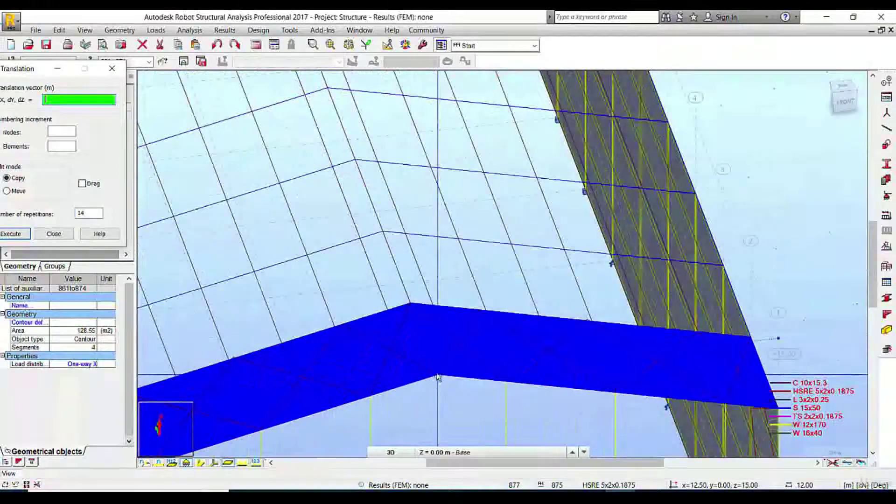
click(513, 384)
click(486, 314)
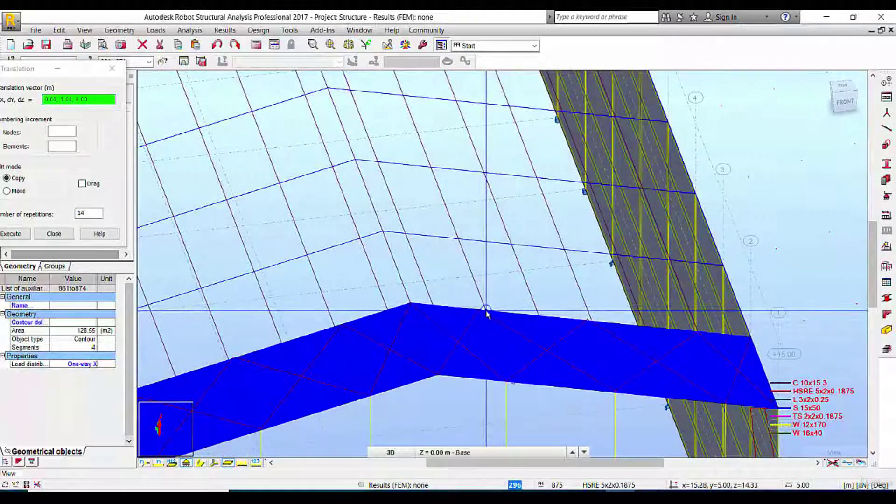
key(Return)
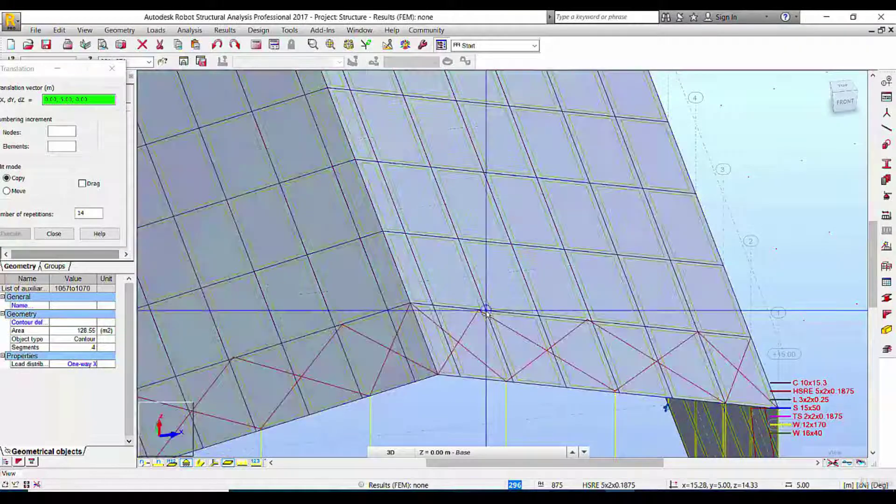
scroll(438, 328, down, 6)
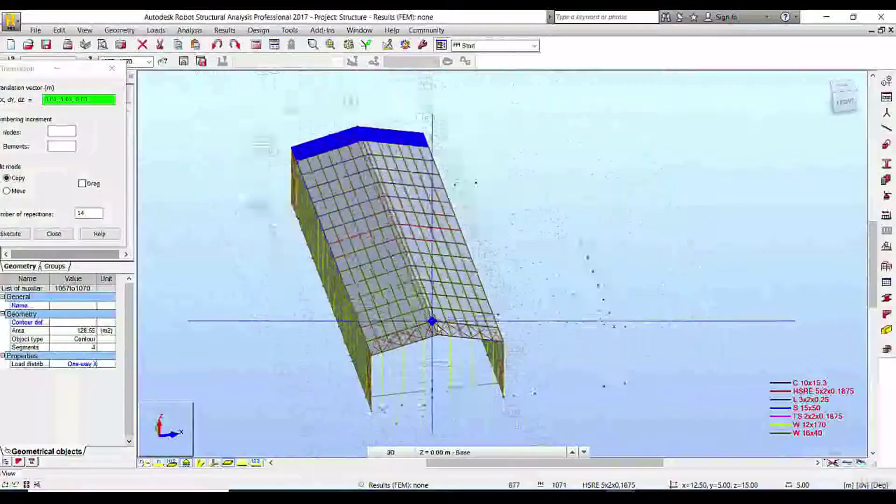
click(827, 80)
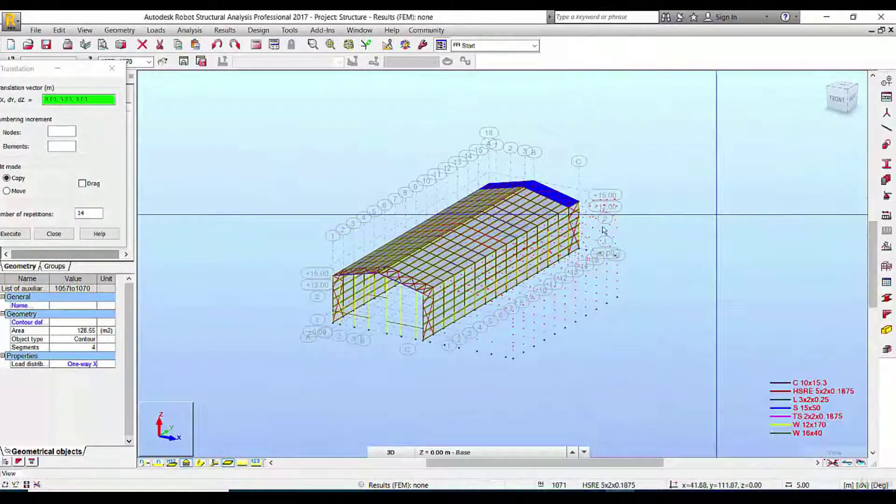
click(41, 235)
click(228, 361)
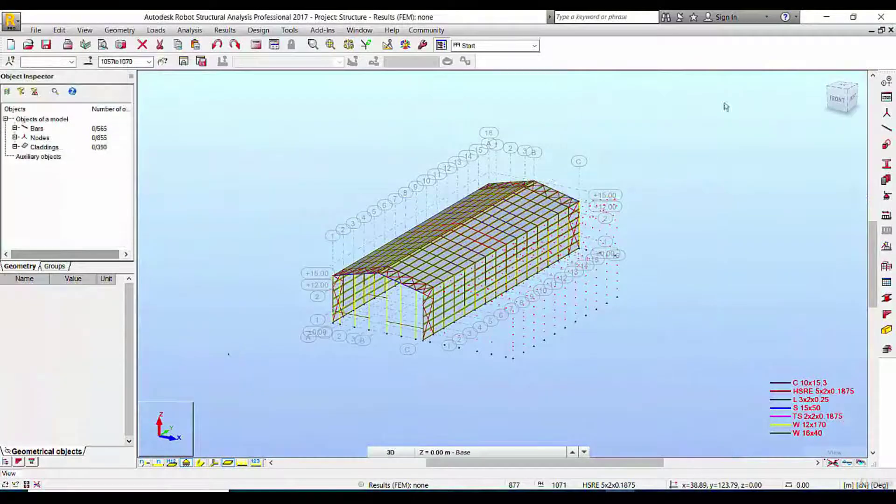
Step: Switch to the XZ plane view of the front gable at Y = 0.00 m, structure axis 1
click(835, 100)
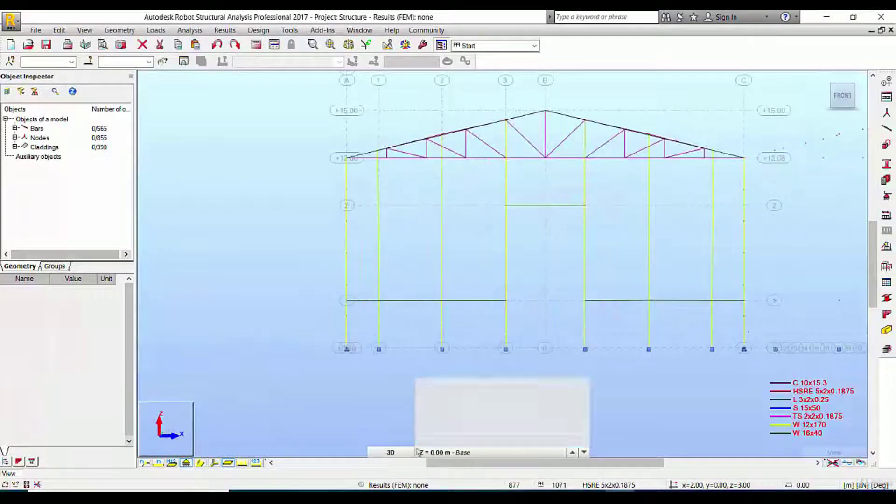
click(390, 452)
click(401, 439)
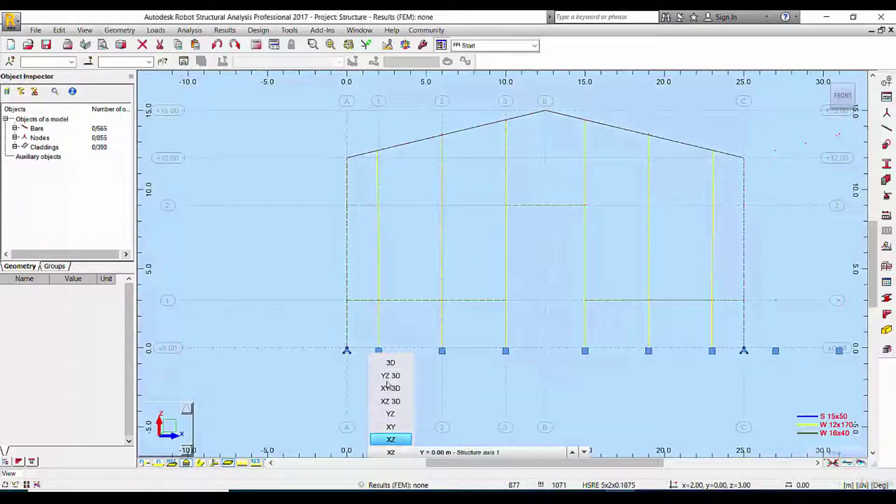
Step: Try to define a One-way X contour cladding on the front gable between axes A and 1, from base to rafter
click(124, 31)
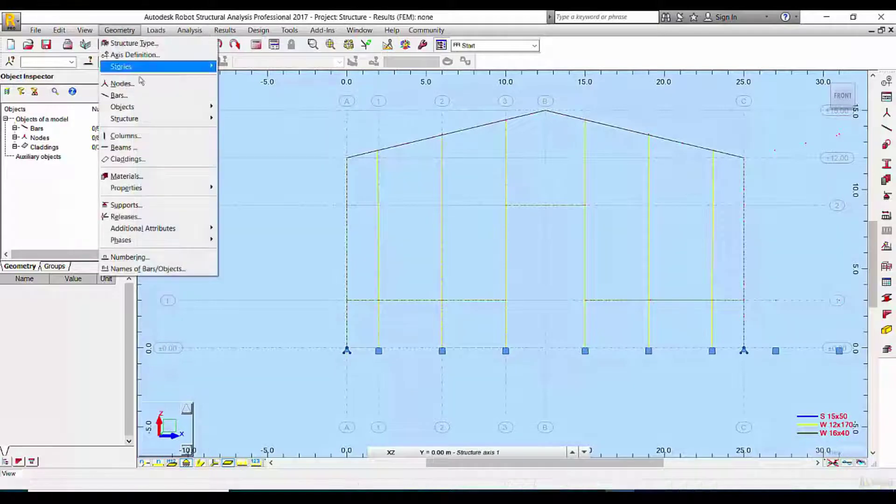
click(155, 161)
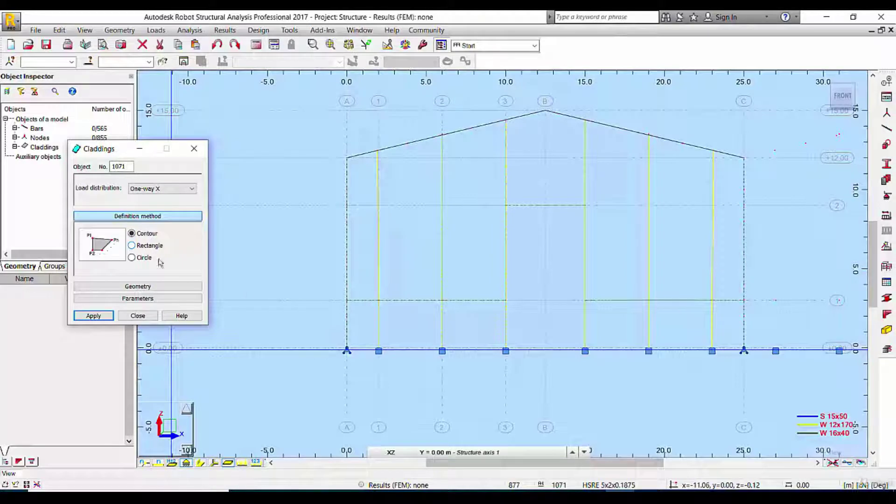
click(346, 350)
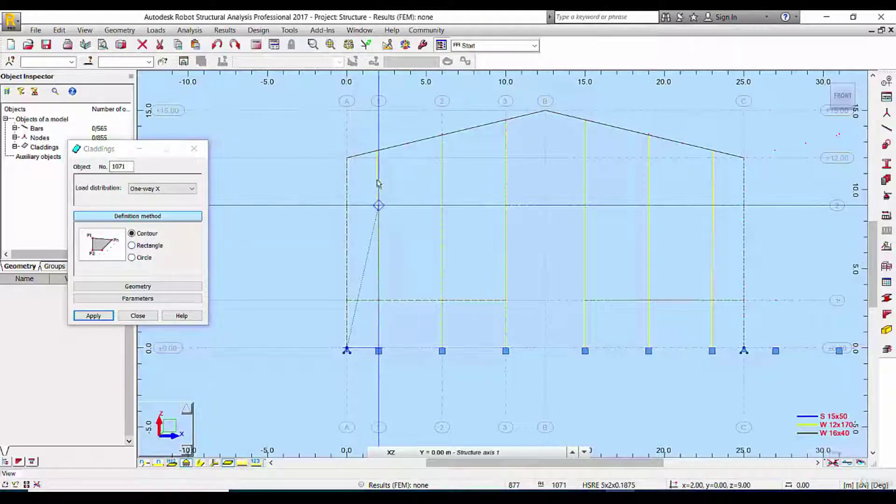
click(347, 158)
click(347, 350)
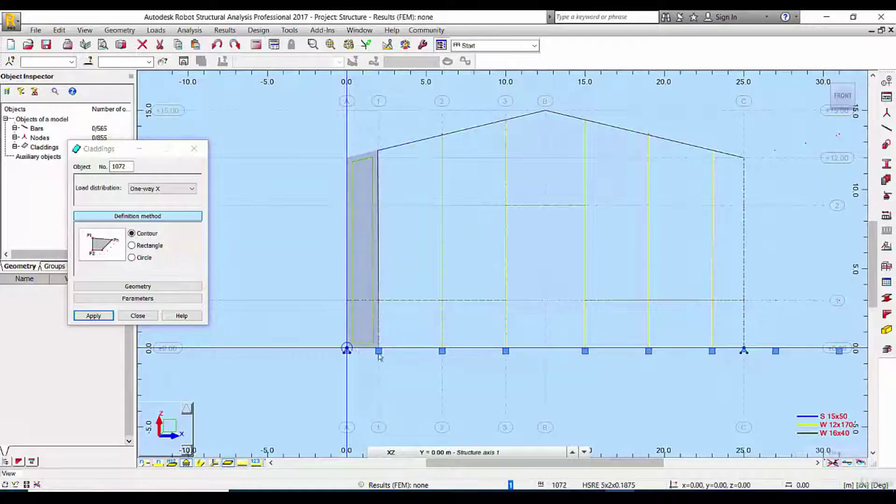
Step: Try to define a contour cladding on the front gable up to axis 2, and undo the misshapen panel
click(443, 349)
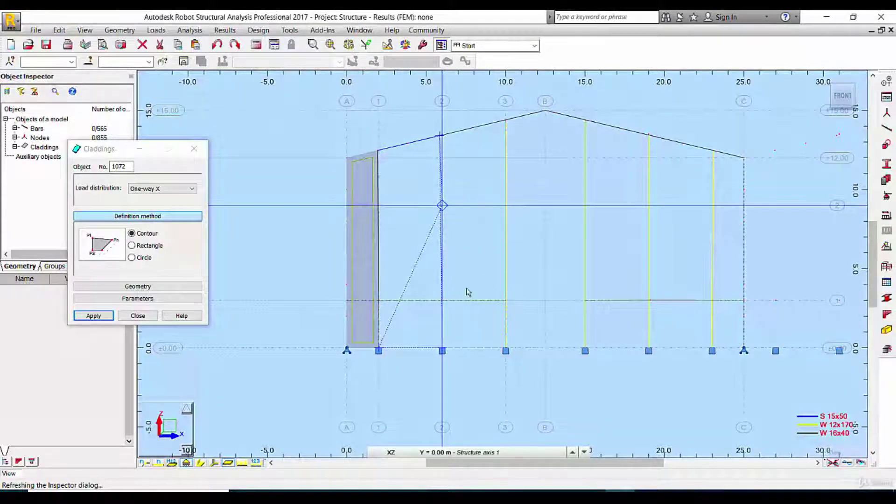
click(123, 154)
click(346, 350)
click(440, 135)
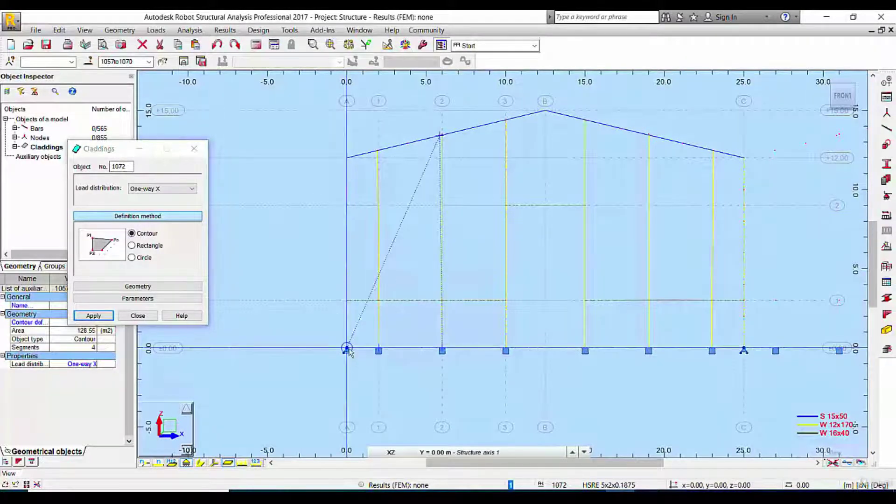
click(442, 350)
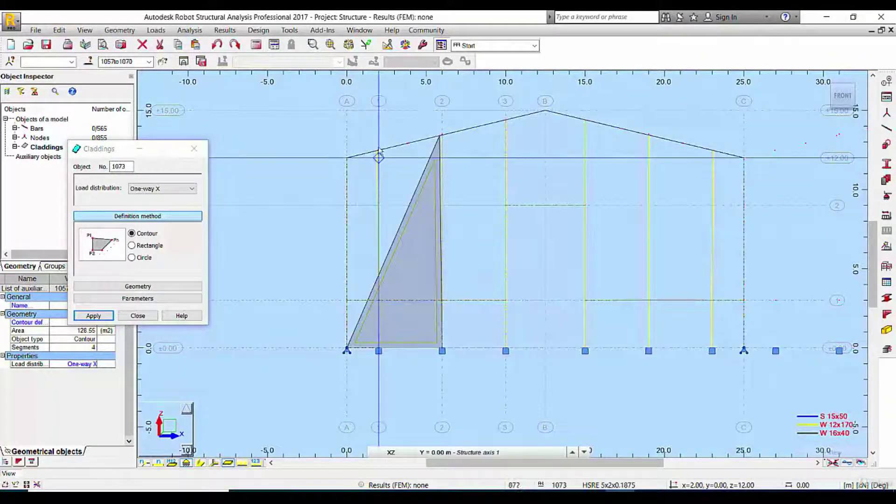
click(347, 350)
click(137, 315)
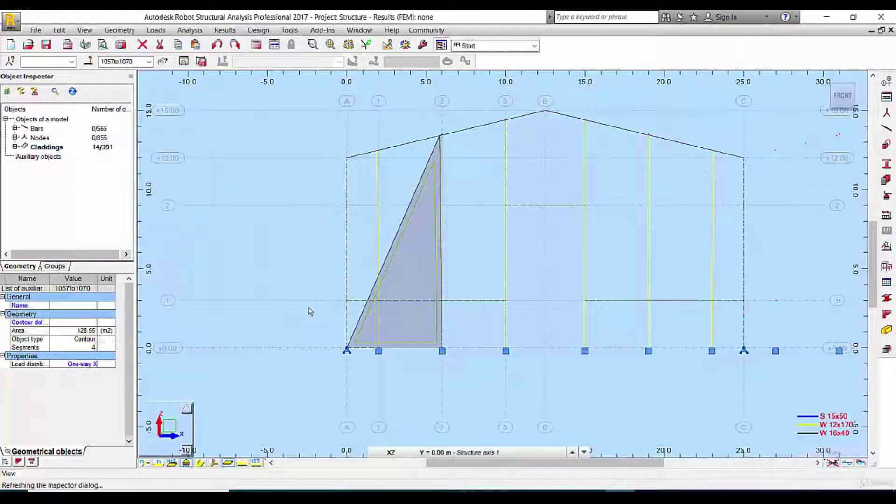
key(ctrl+z)
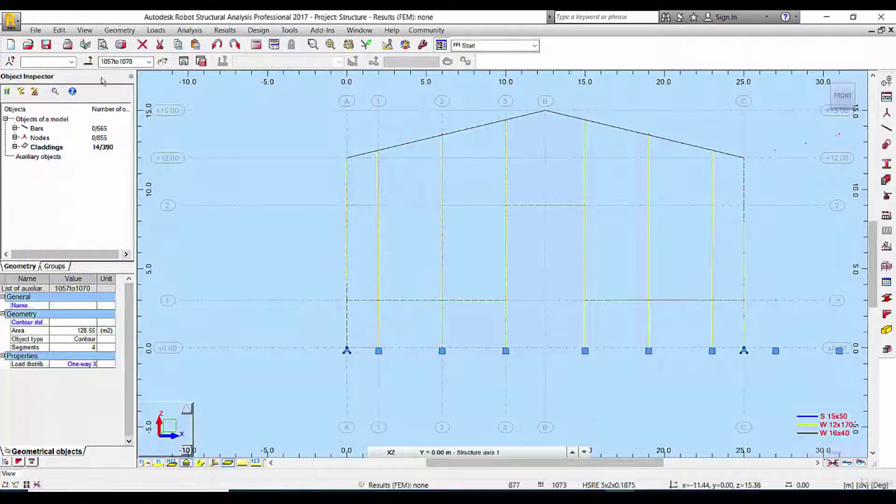
Step: Define a One-way X contour cladding on the front gable between axes A and 1, from the base to the rafter
click(120, 30)
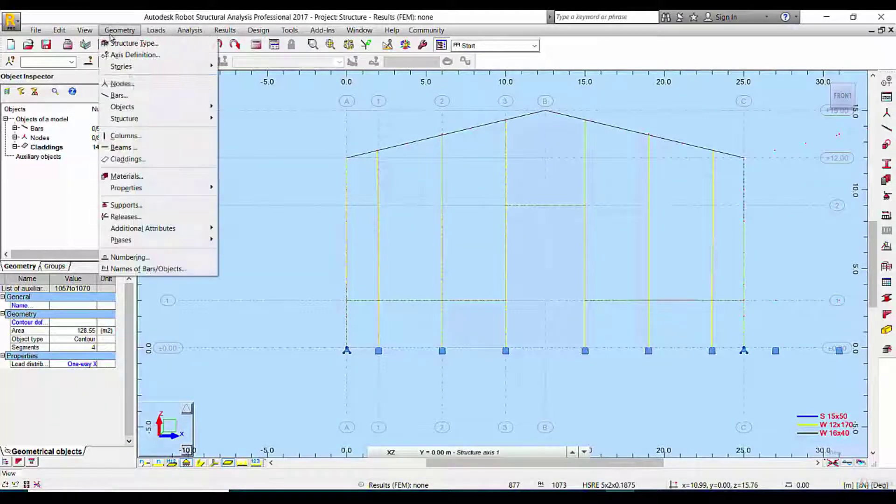
click(176, 159)
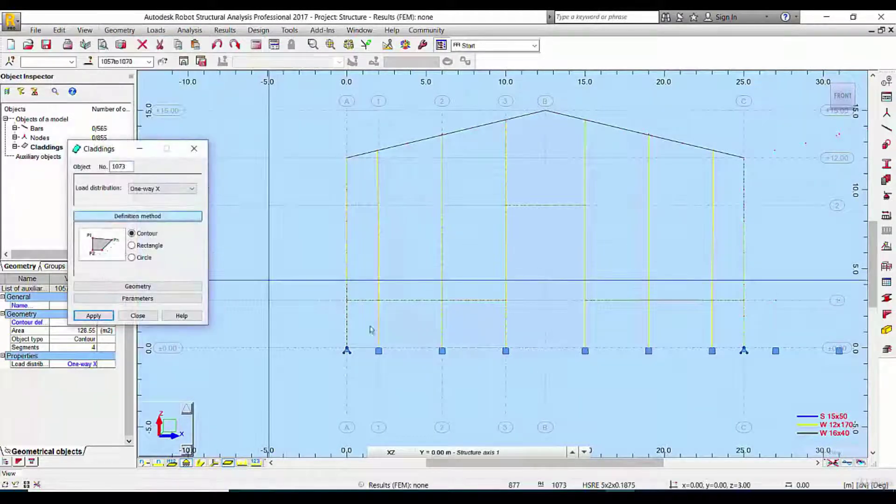
click(346, 350)
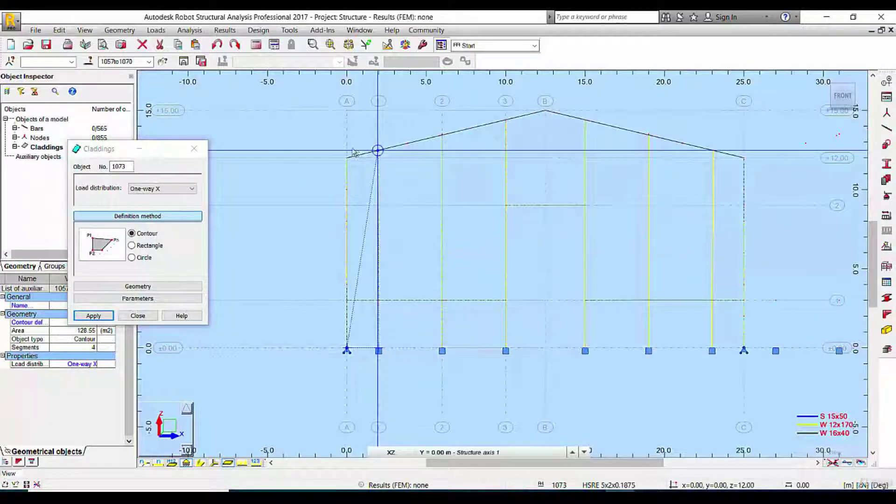
click(379, 150)
click(347, 159)
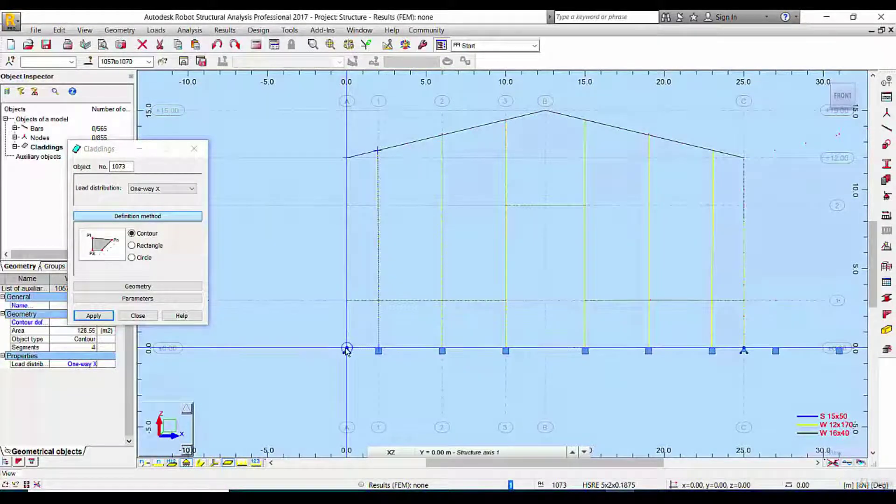
click(347, 350)
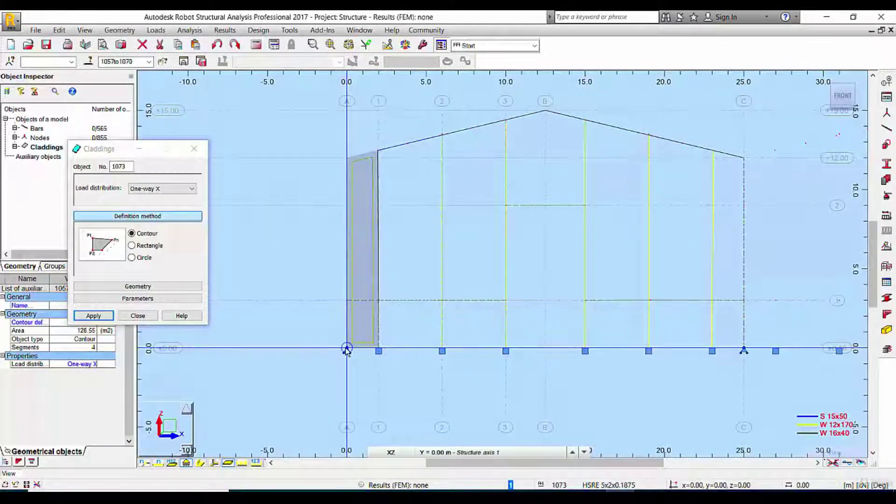
click(139, 316)
Step: Define a One-way X contour cladding on the front gable between axes 1 and 2, from the base to the rafter
click(120, 30)
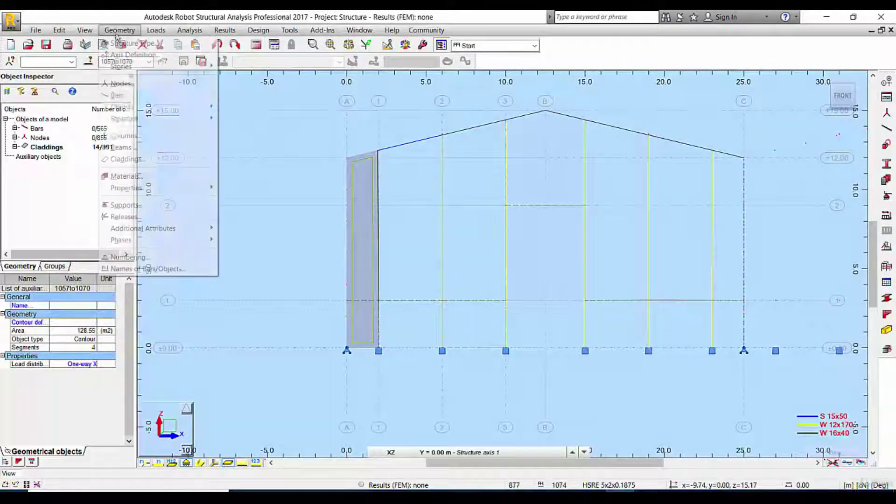
click(146, 162)
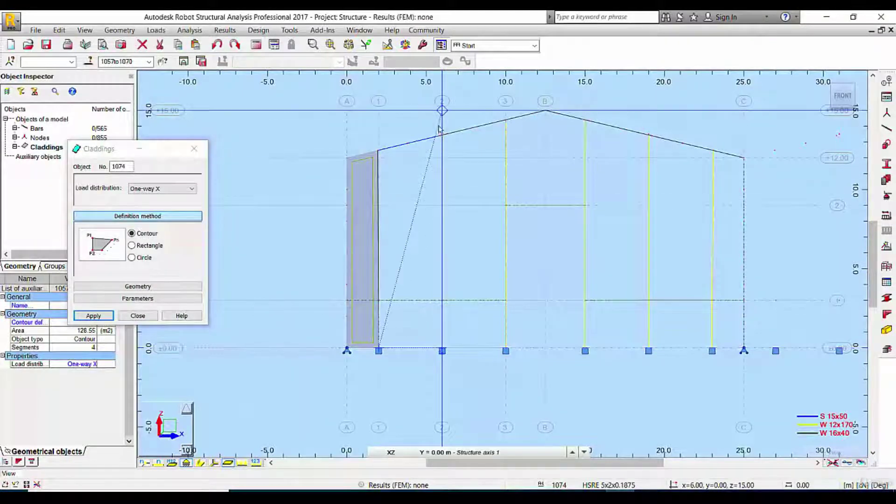
scroll(450, 131, up, 1)
scroll(453, 129, up, 1)
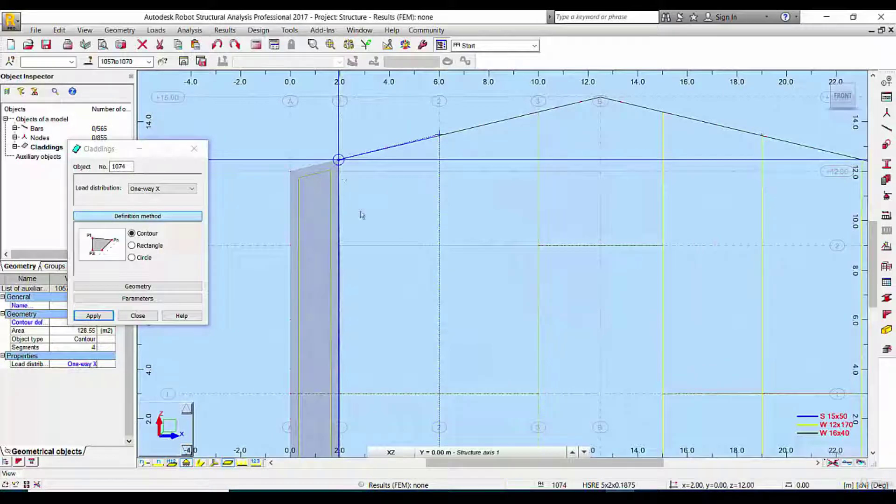
scroll(360, 220, down, 1)
scroll(365, 242, up, 1)
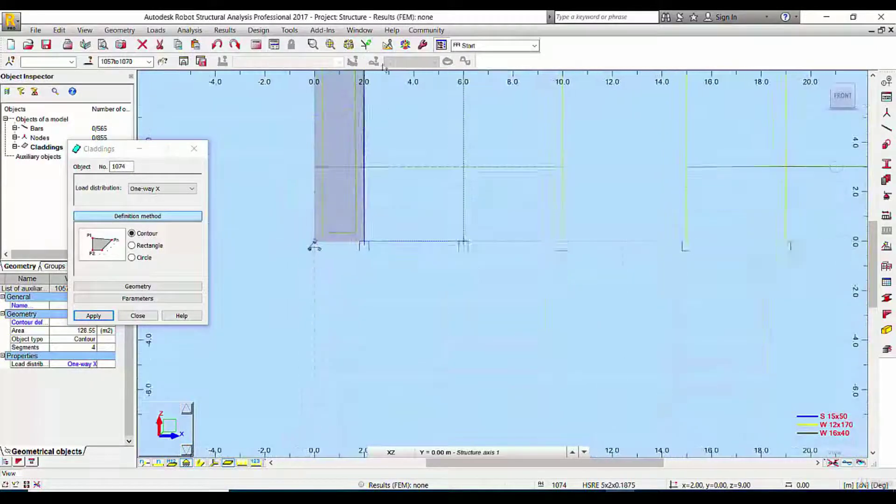
click(365, 241)
scroll(387, 203, down, 3)
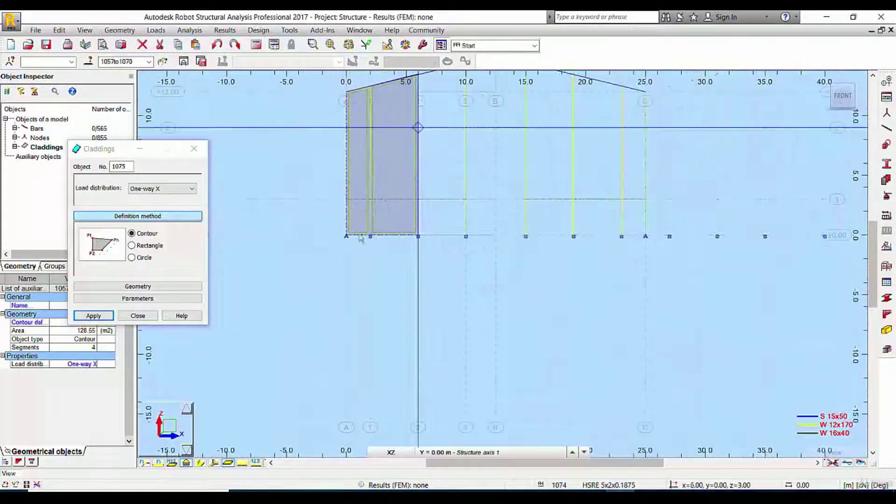
click(149, 314)
Step: Define a One-way X contour cladding on the front gable between axes 2 and 3, from the base to the rafter
scroll(226, 229, up, 2)
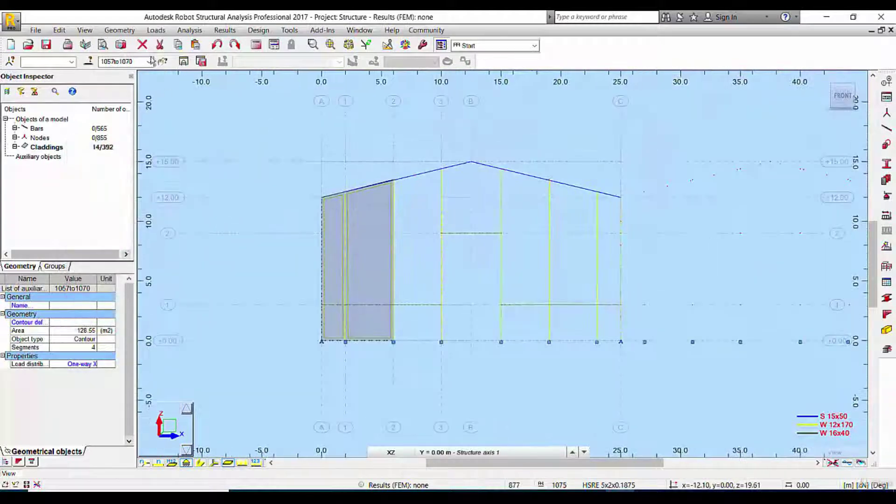
click(120, 31)
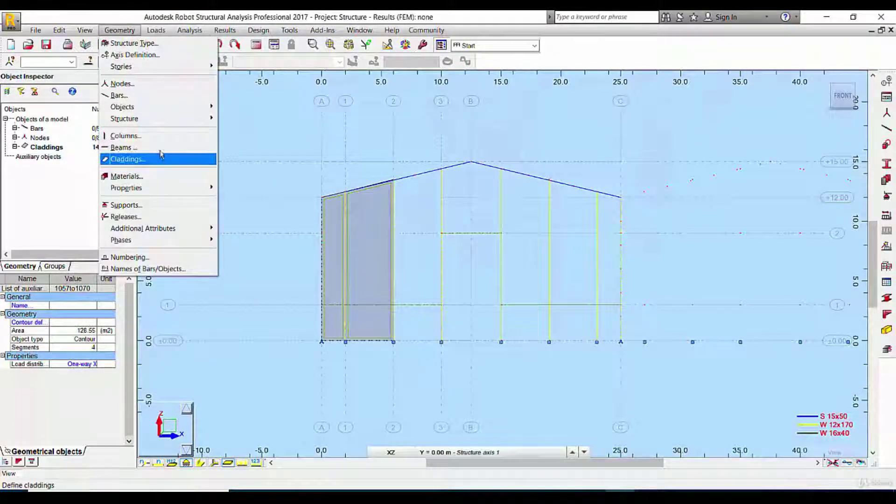
click(158, 160)
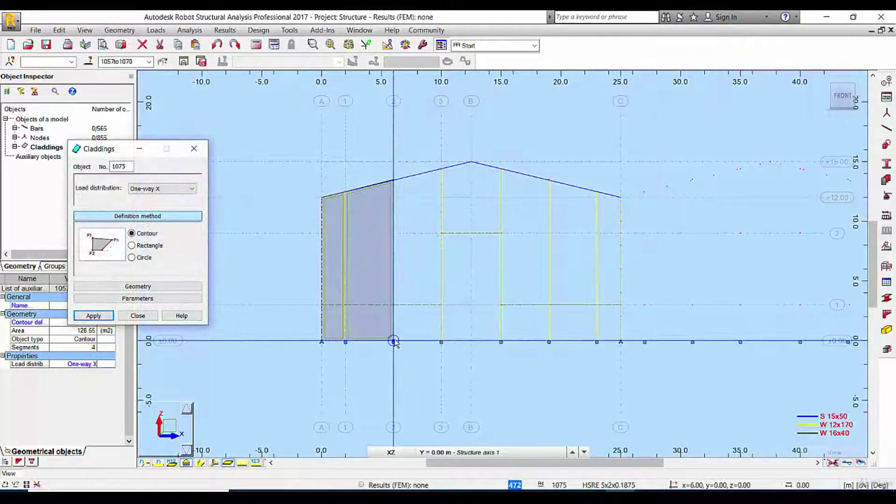
click(445, 343)
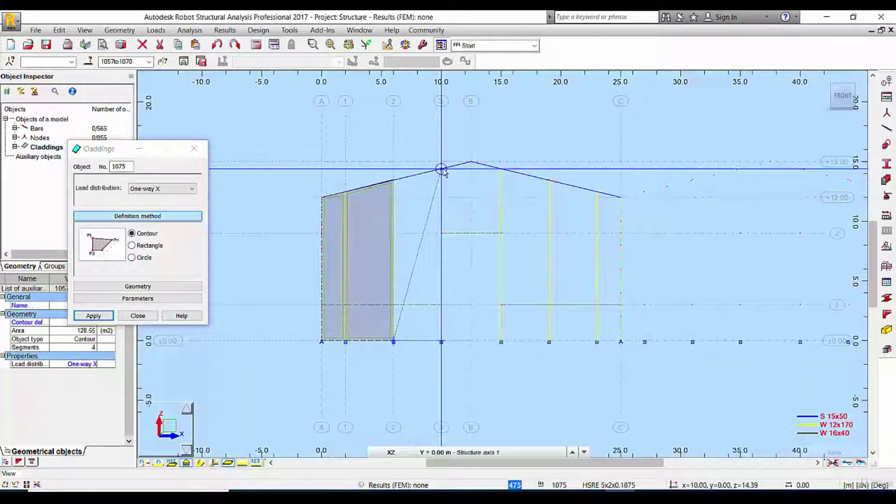
click(441, 169)
click(394, 181)
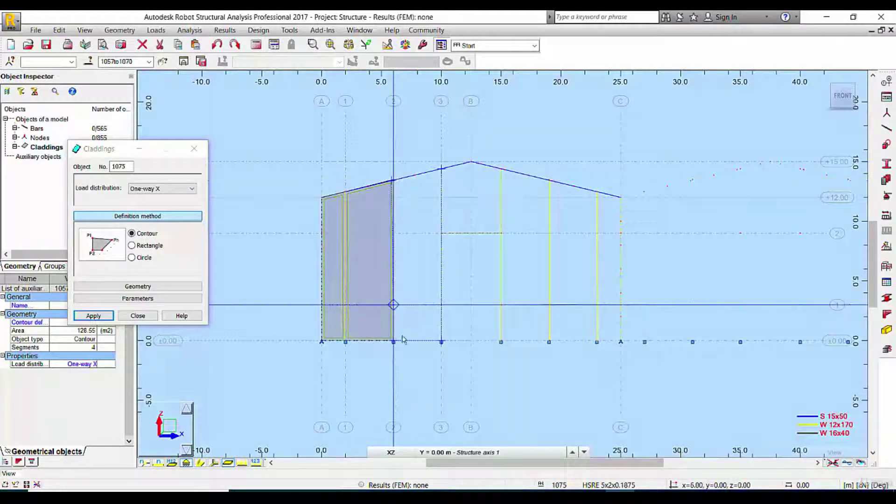
double_click(393, 343)
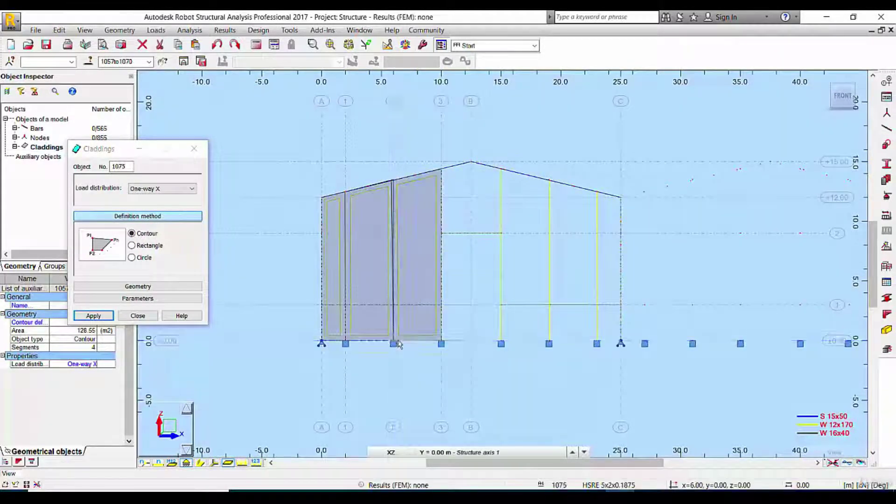
click(138, 315)
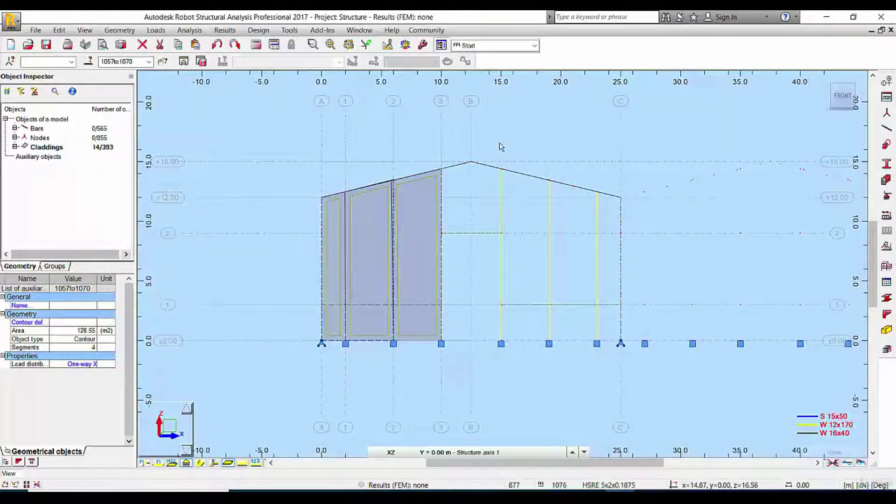
Step: Define a One-way X contour cladding on the front gable between axes 3 and B, from the base up to the ridge
click(119, 29)
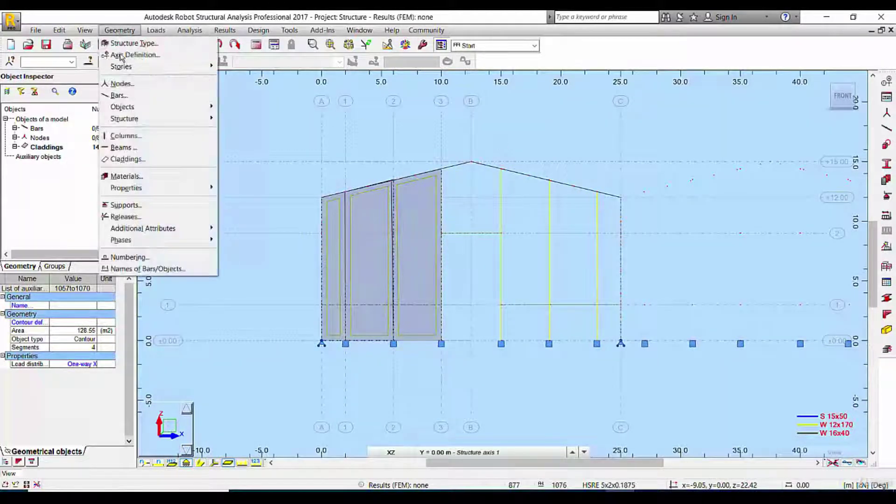
click(135, 158)
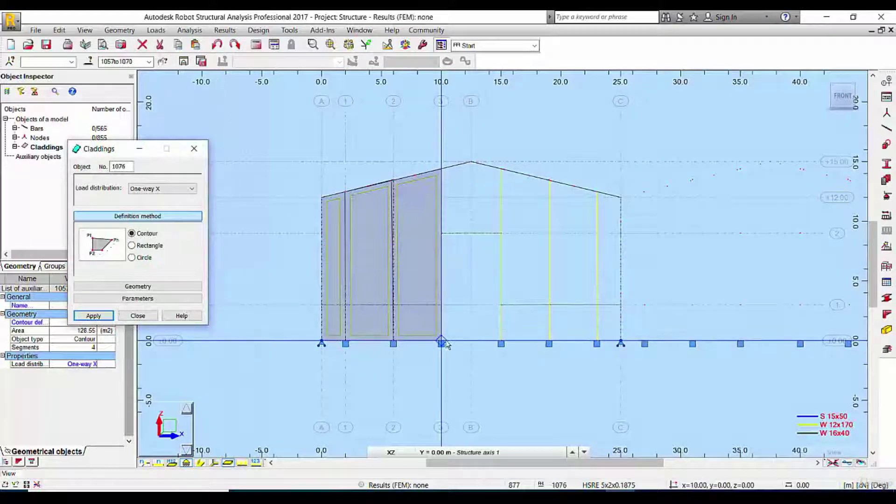
click(470, 341)
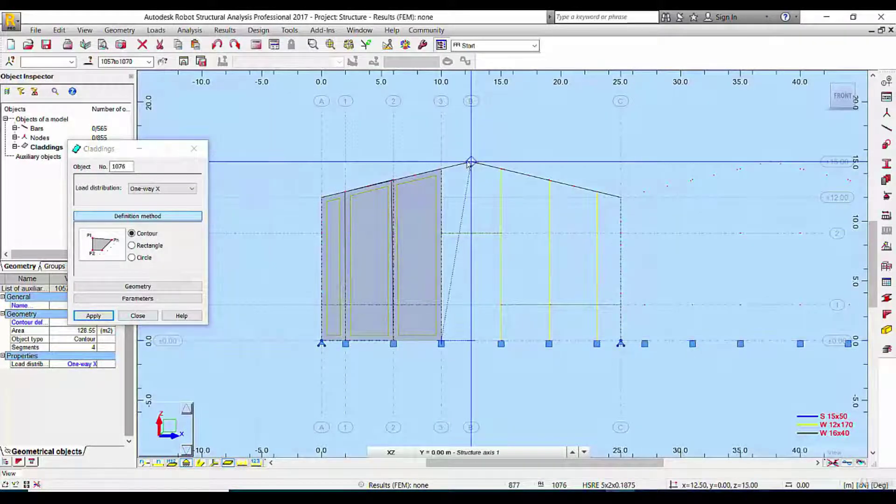
click(471, 163)
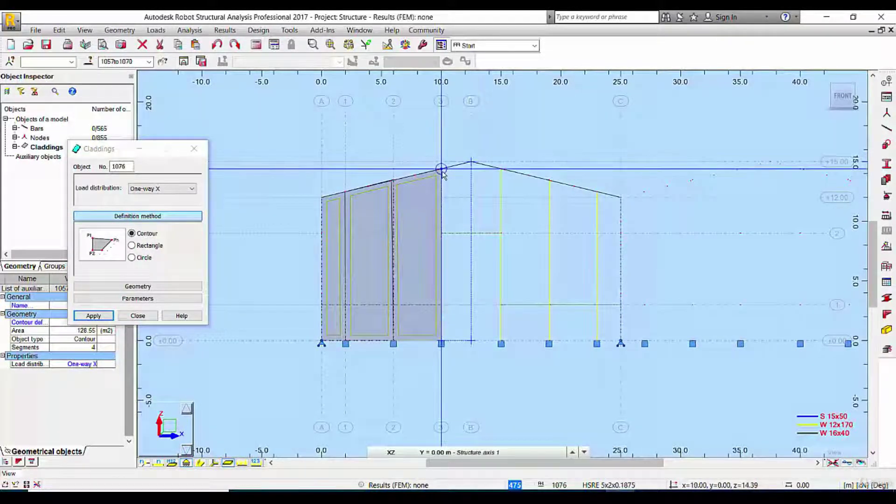
click(442, 169)
click(441, 340)
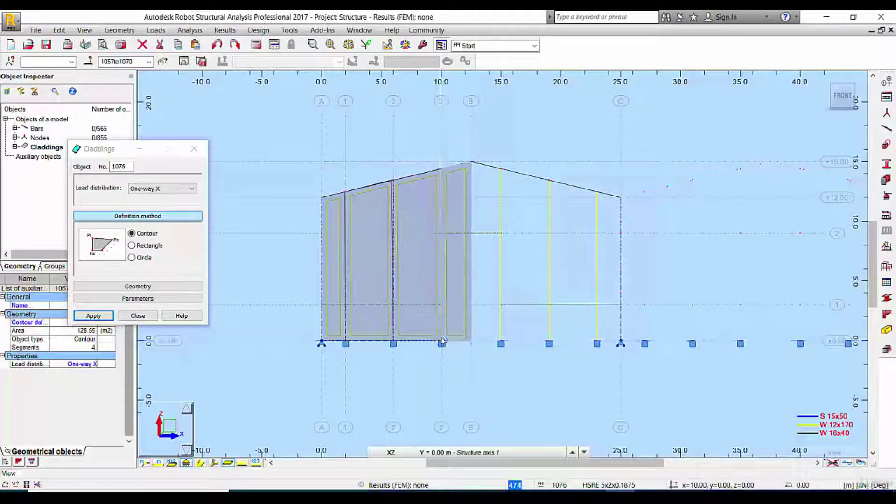
click(137, 315)
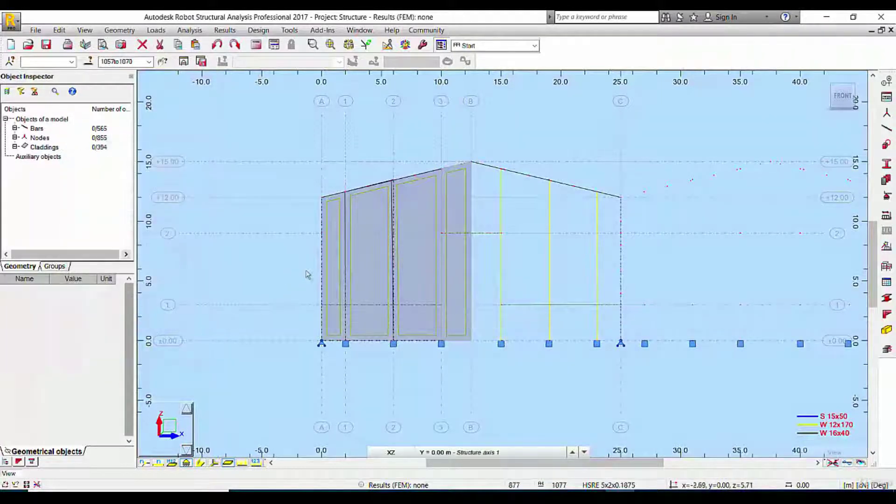
Step: Display the local axes to check the orientation of the four gable claddings, and hide them again
click(214, 463)
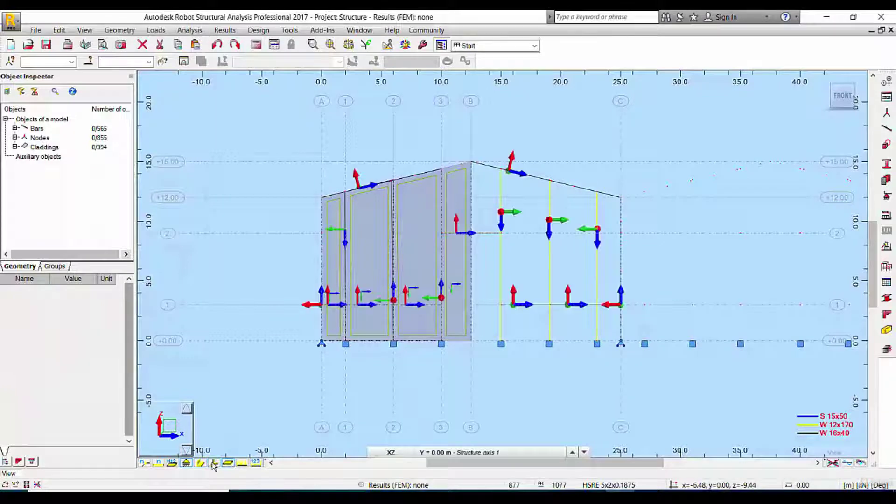
scroll(380, 318, up, 3)
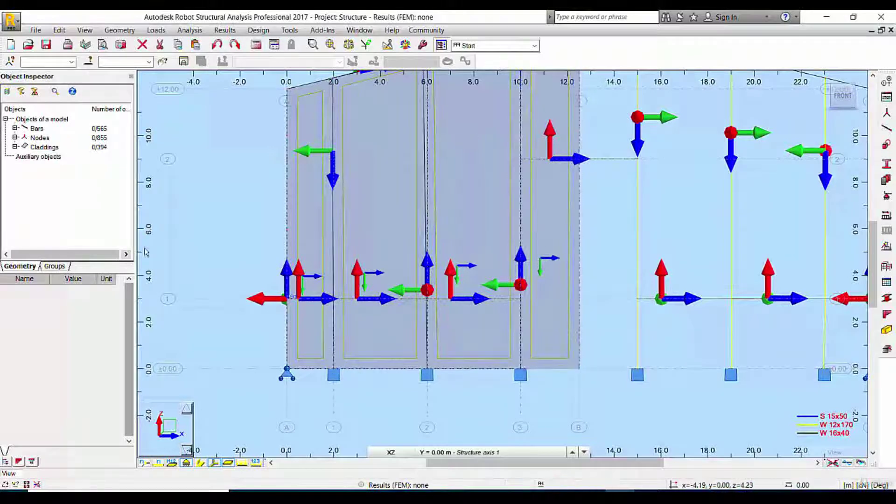
scroll(146, 252, down, 3)
click(213, 463)
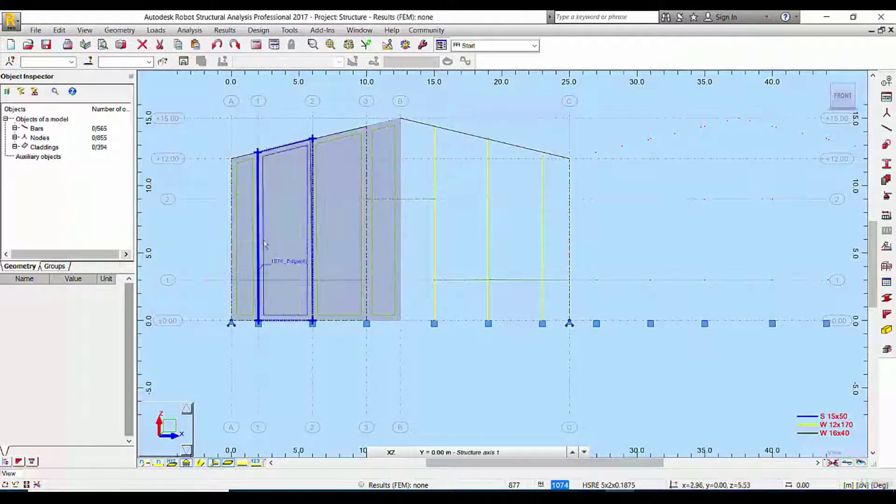
Step: Select the four gable claddings between axes A and B and copy them with a vertical mirror about the ridge at X = 12.50 m
click(247, 235)
ctrl+click(283, 234)
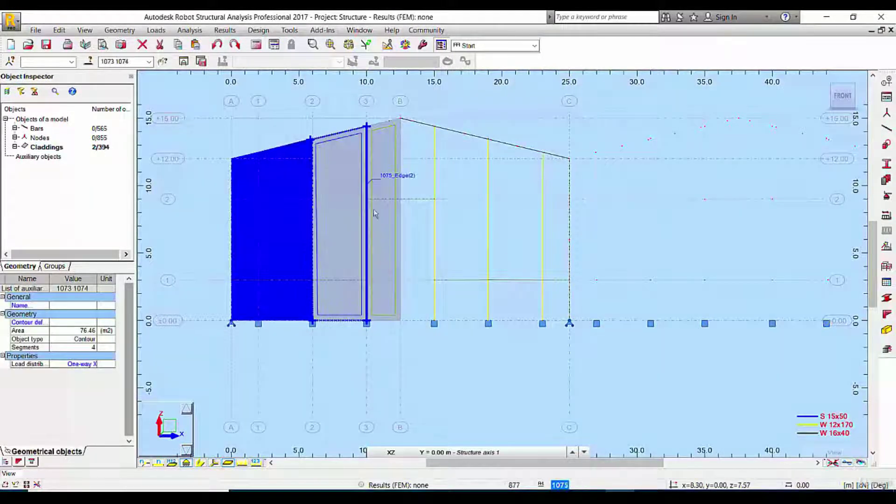
ctrl+click(340, 223)
ctrl+click(389, 214)
click(119, 30)
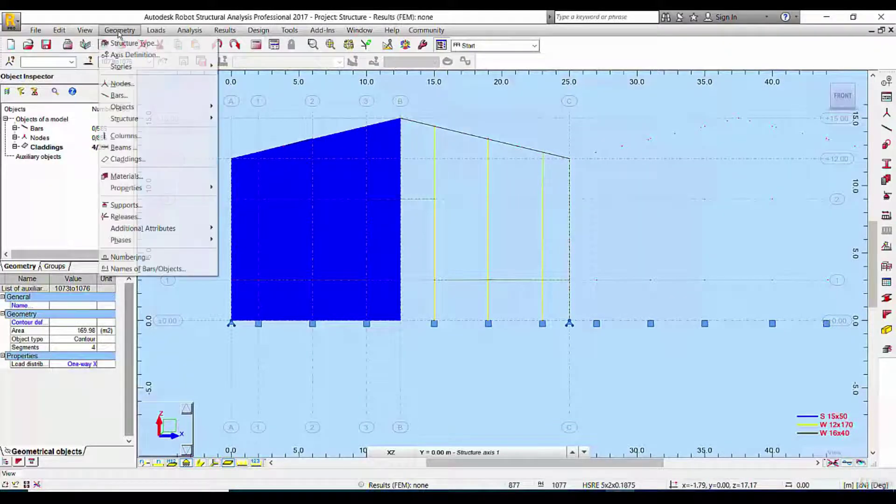
mouse_move(59, 30)
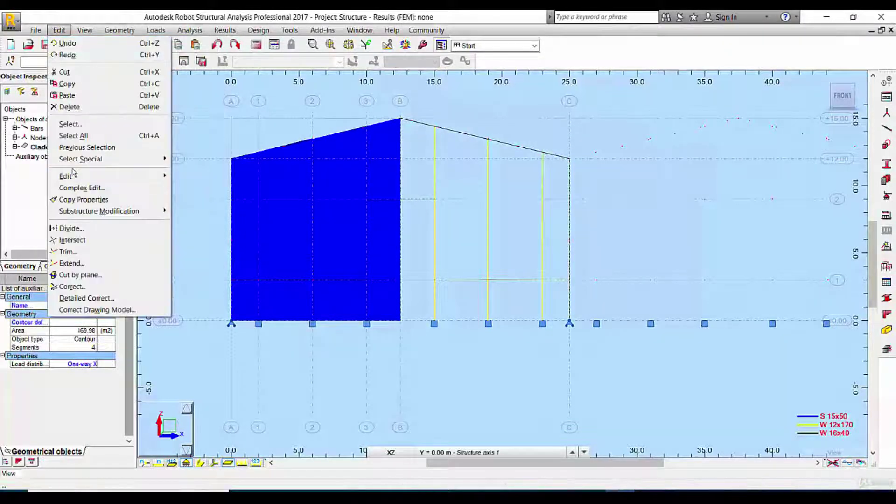
mouse_move(107, 176)
click(229, 199)
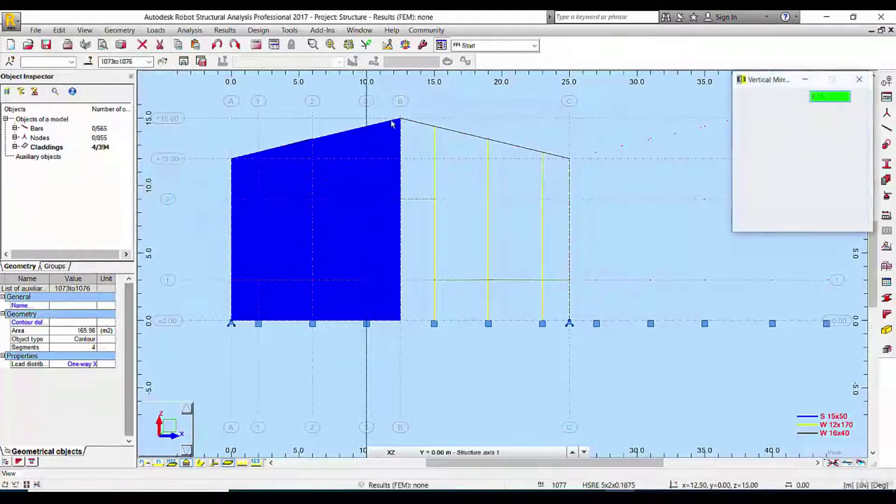
click(400, 119)
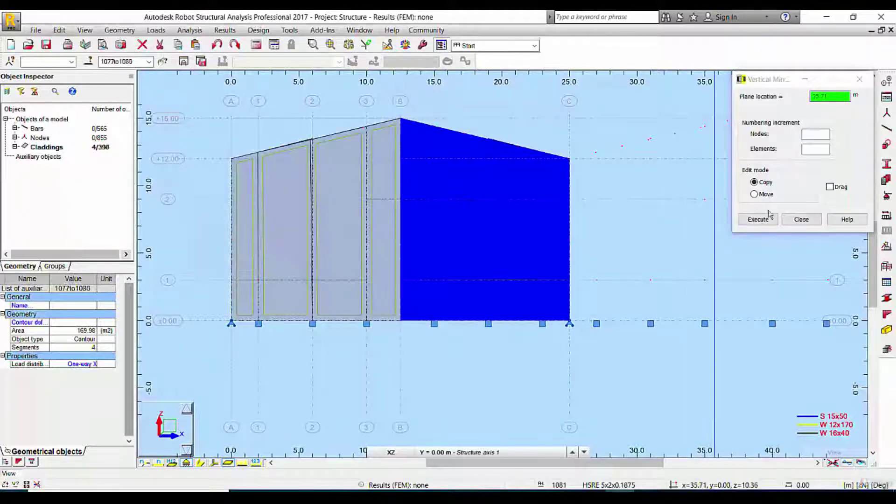
click(801, 220)
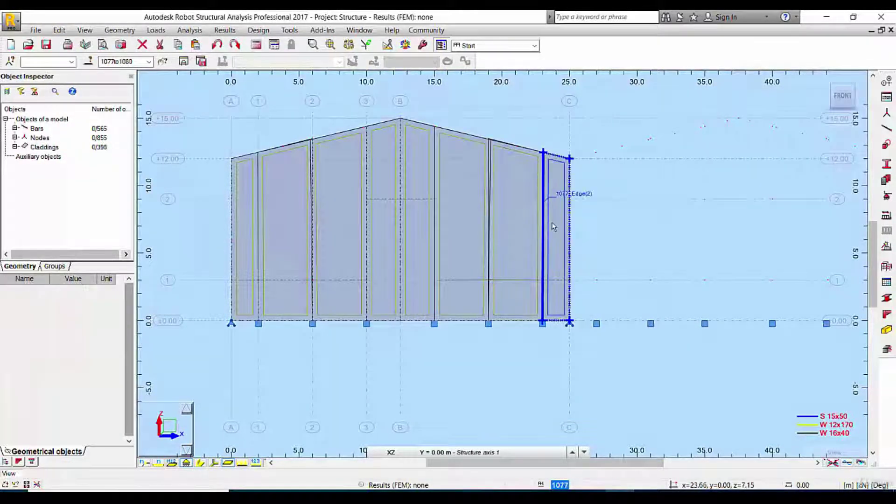
Step: Select the front gable claddings and copy them to the rear gable with the translation vector 0.00, 75.00, 0.00
click(518, 227)
ctrl+click(436, 245)
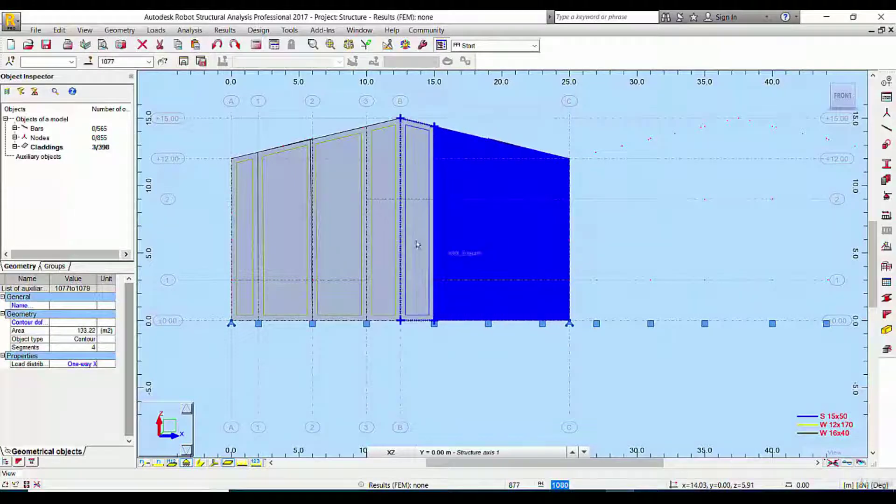
ctrl+click(417, 248)
ctrl+click(388, 248)
ctrl+click(338, 252)
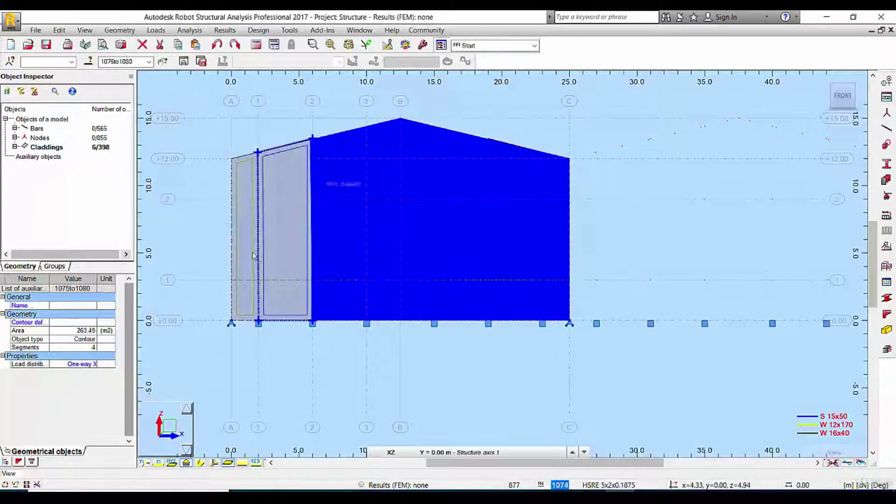
ctrl+click(282, 254)
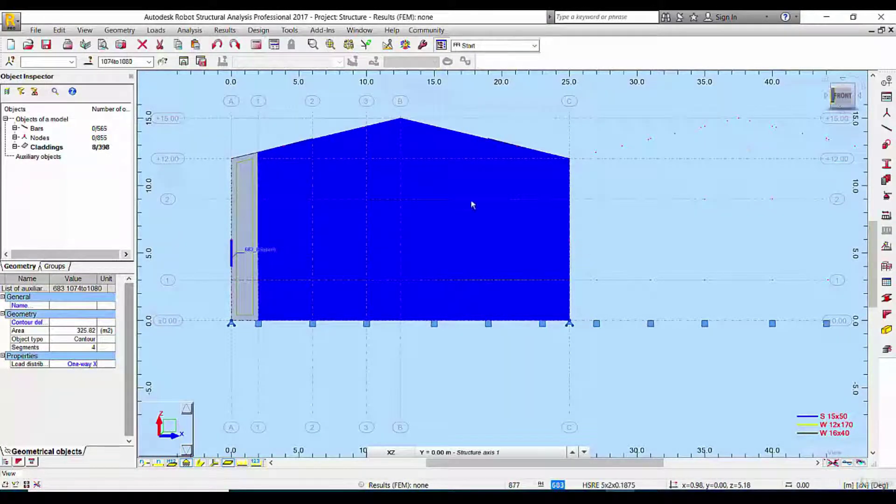
ctrl+click(247, 232)
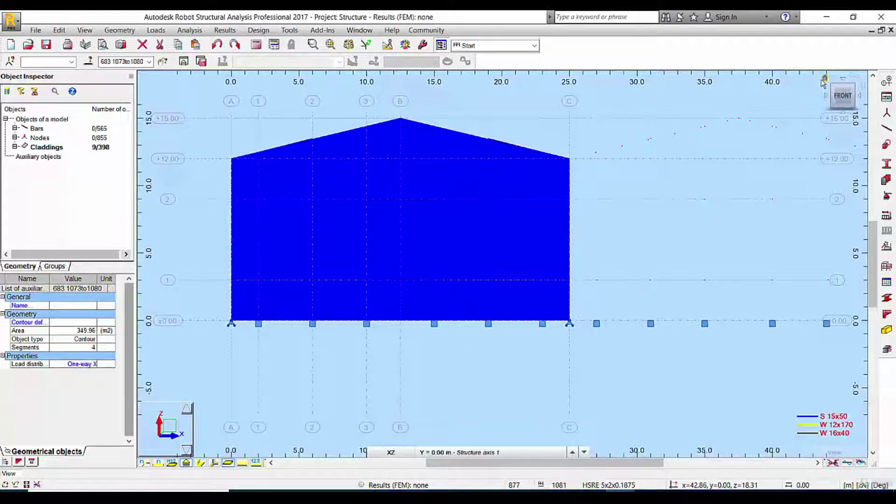
click(823, 83)
click(59, 30)
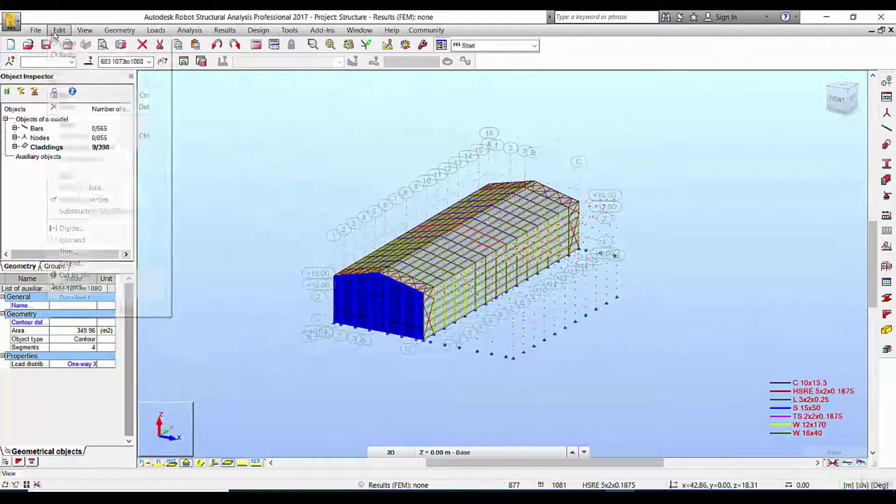
mouse_move(112, 176)
click(196, 176)
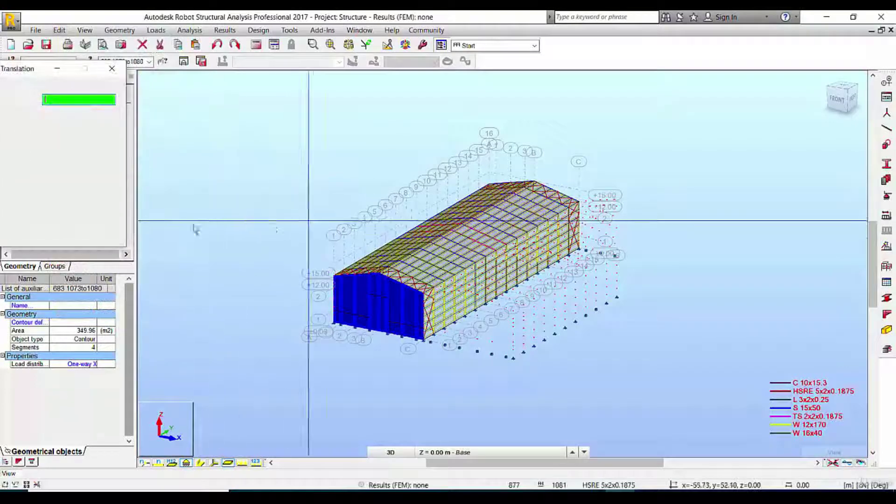
click(426, 338)
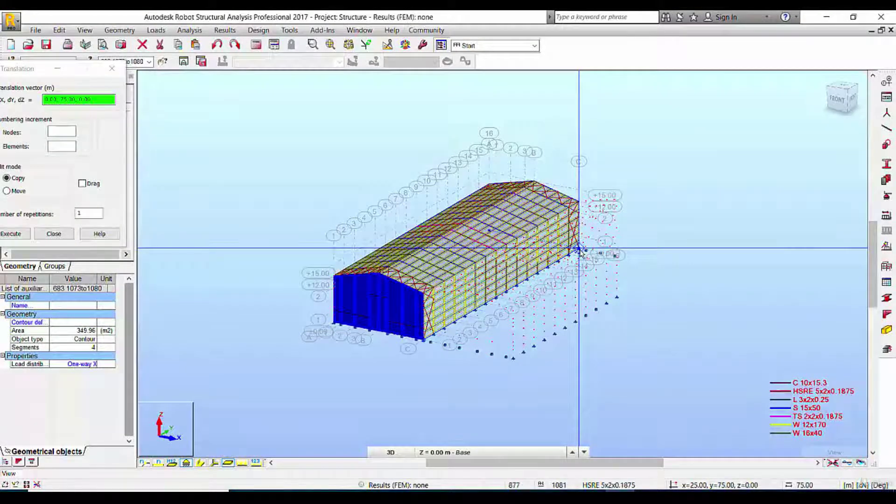
click(579, 250)
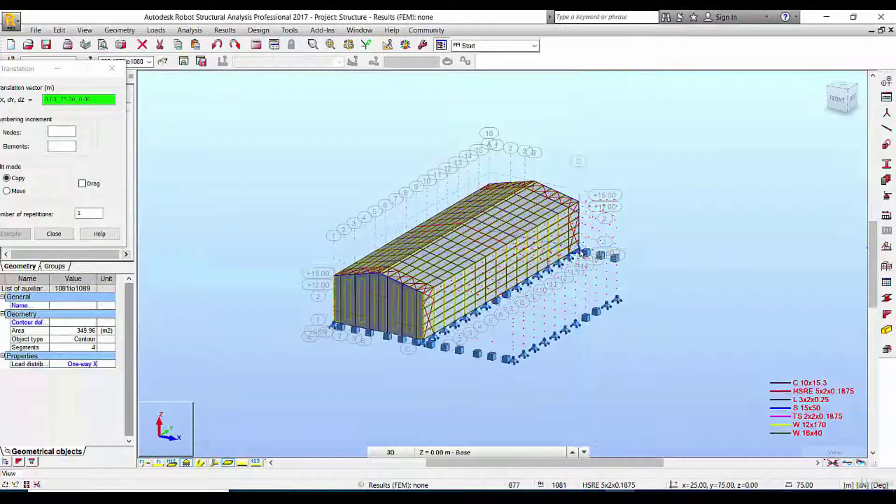
click(828, 84)
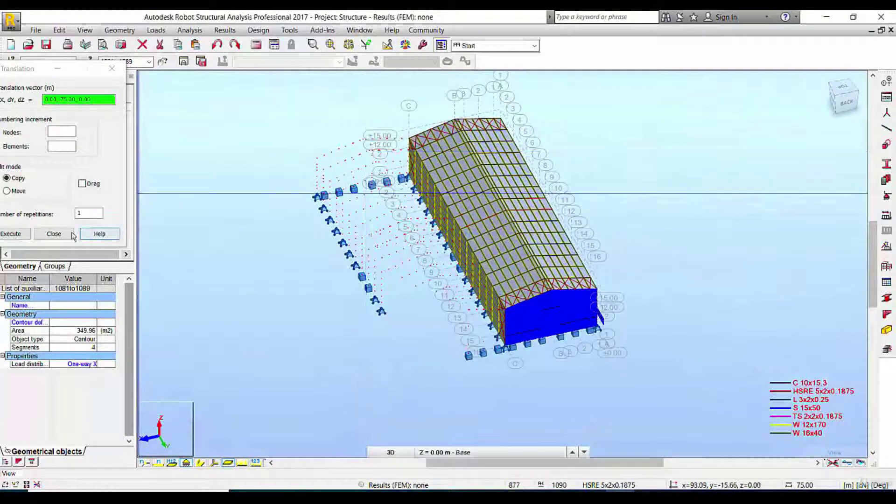
click(54, 233)
Step: Delete the stray nodes and supports lying outside the building alongside the axis C wall
click(268, 193)
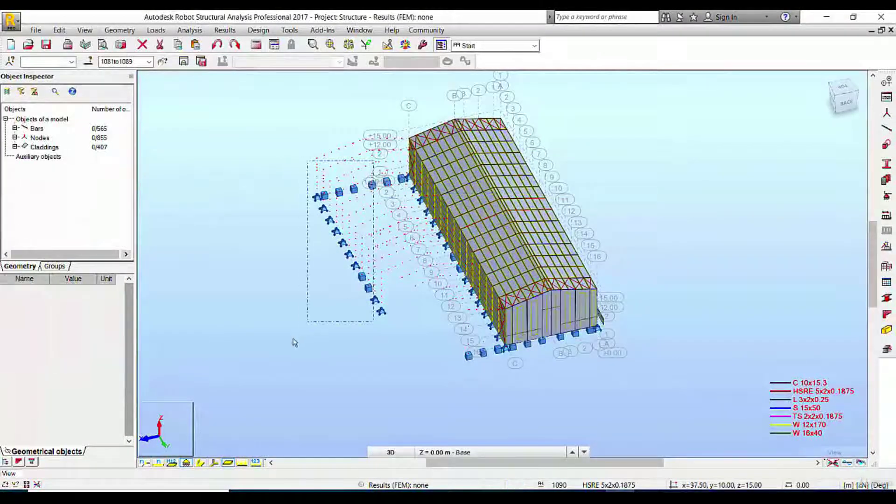
drag(286, 368, 284, 365)
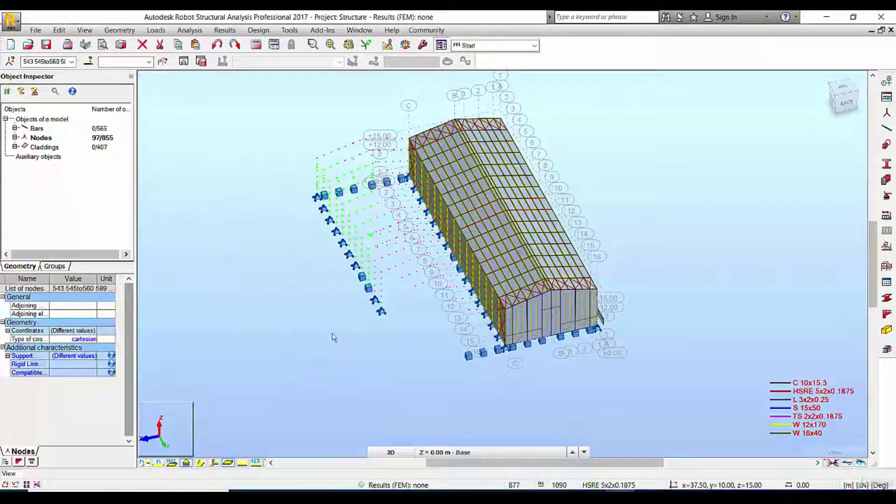
key(Delete)
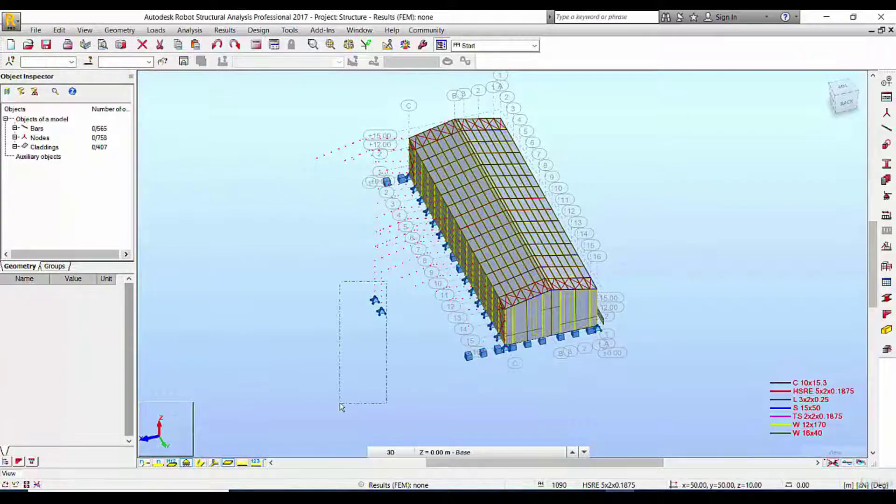
drag(341, 407, 341, 406)
key(Delete)
key(Delete)
Step: Delete the remaining stray supported nodes beside the rear gable corner at axis C
drag(452, 383, 479, 370)
key(Delete)
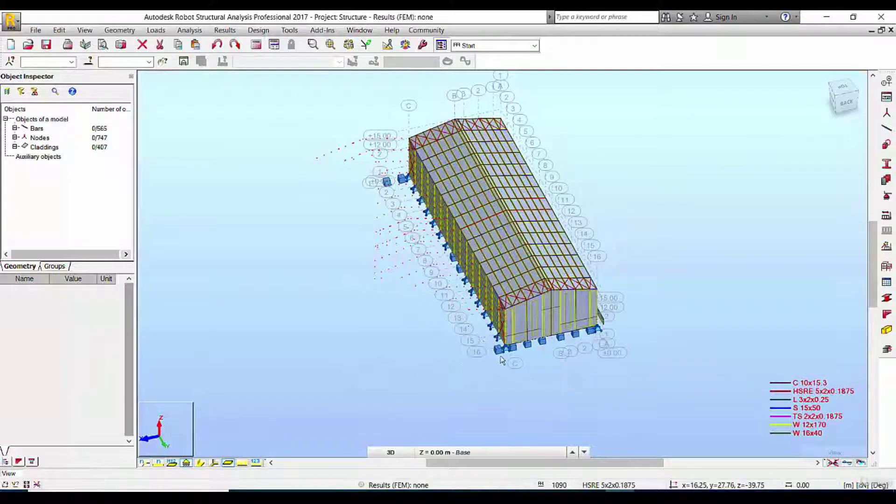
scroll(478, 368, up, 5)
key(Delete)
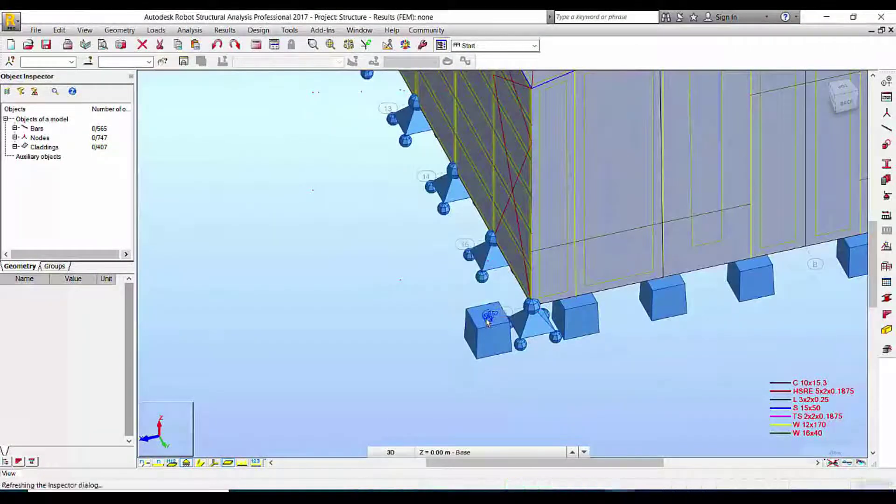
Step: Delete the stray wall cladding that projects beyond the rear gable at the axis A corner
scroll(434, 329, down, 8)
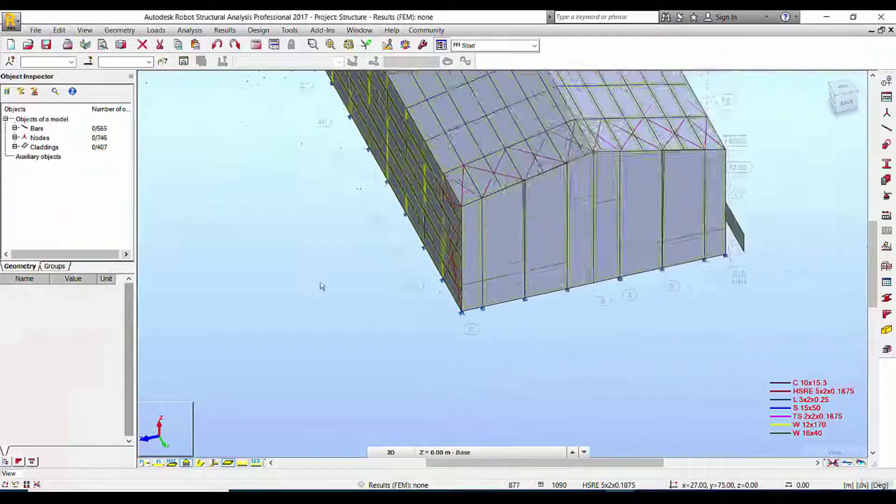
middle_drag(534, 339, 376, 256)
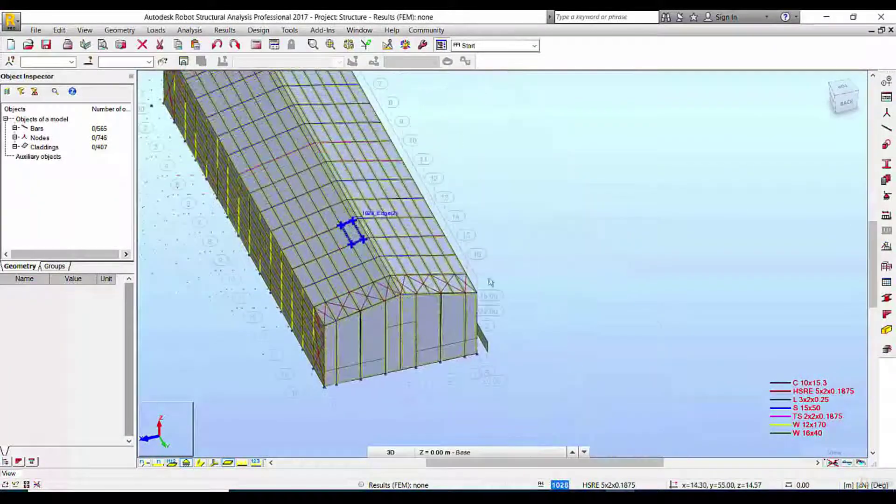
shift+middle_drag(639, 418, 437, 372)
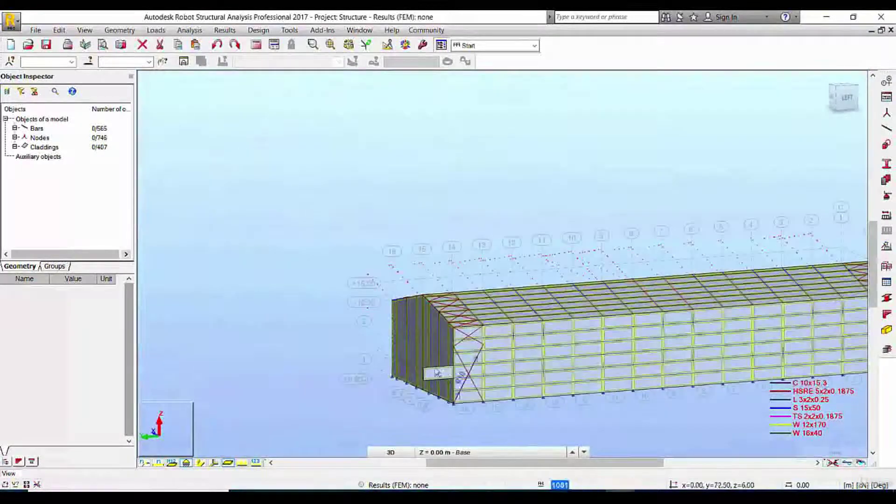
click(434, 374)
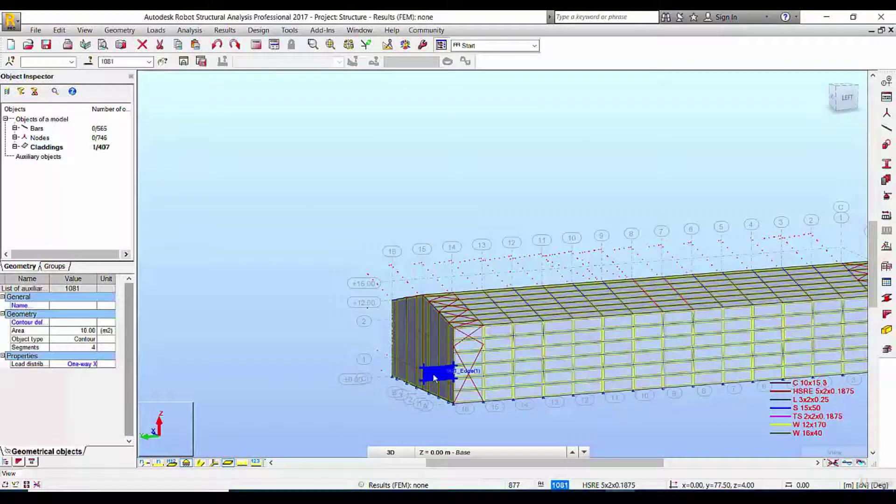
key(Delete)
scroll(433, 373, down, 3)
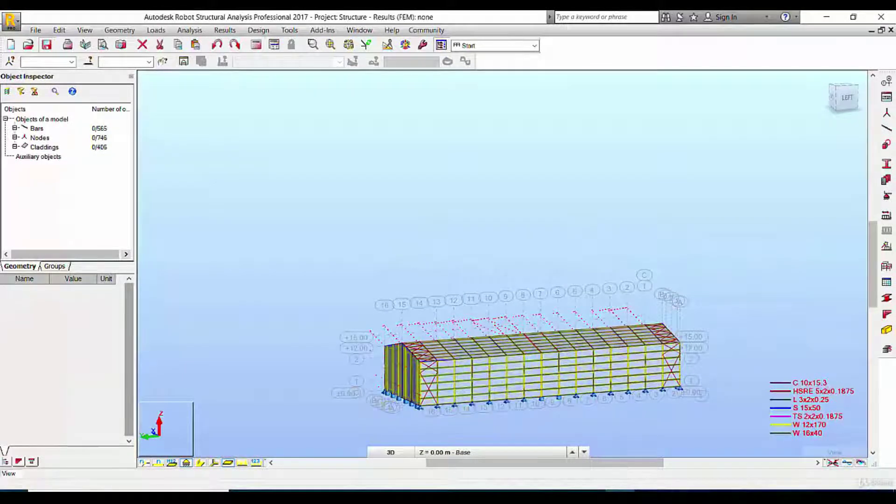
Step: Hide the claddings to inspect the steel frame underneath, and display them again
click(679, 492)
click(848, 455)
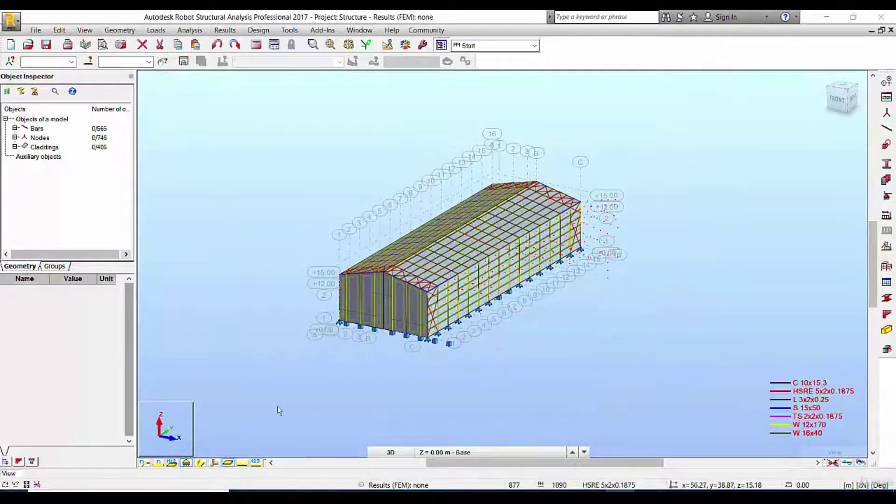
click(227, 463)
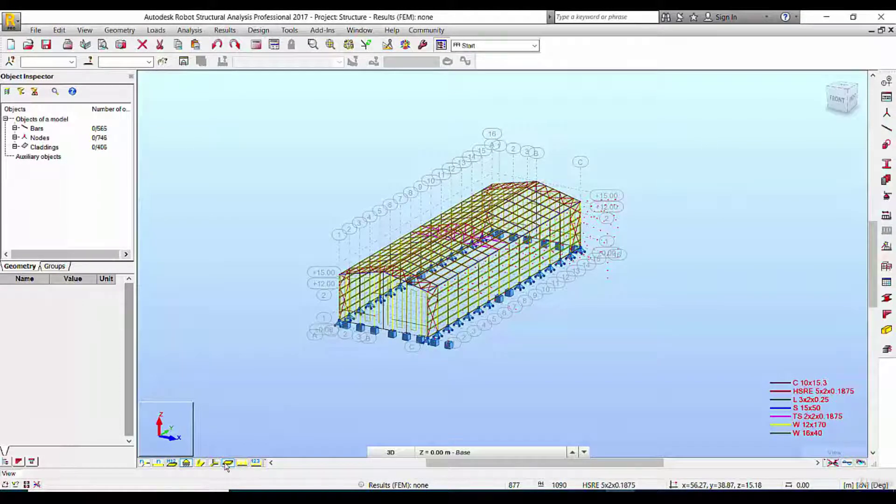
click(226, 464)
click(227, 463)
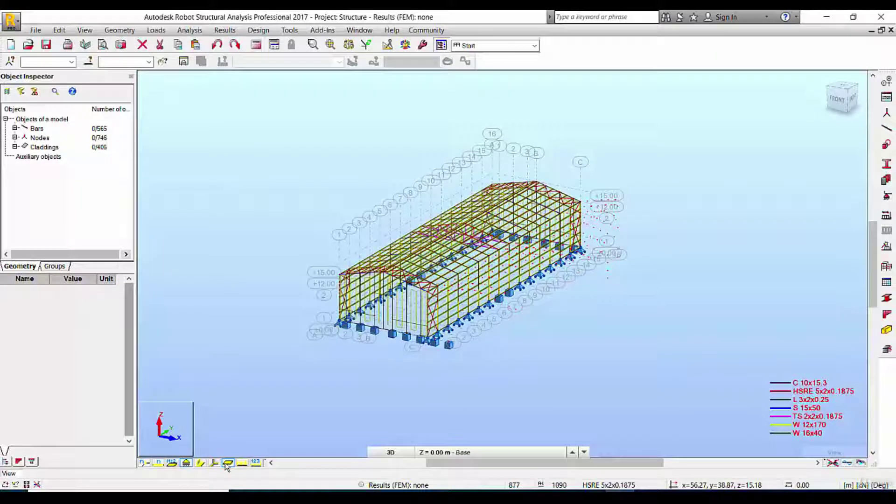
click(228, 464)
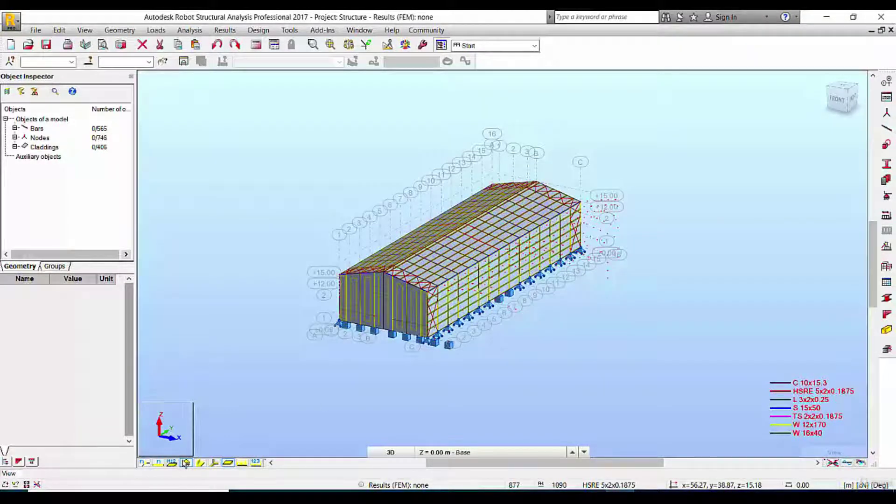
Step: Delete the two stray supported nodes beside the front gable corner at axis C, at X = 31 m and X = 27 m
scroll(452, 346, up, 5)
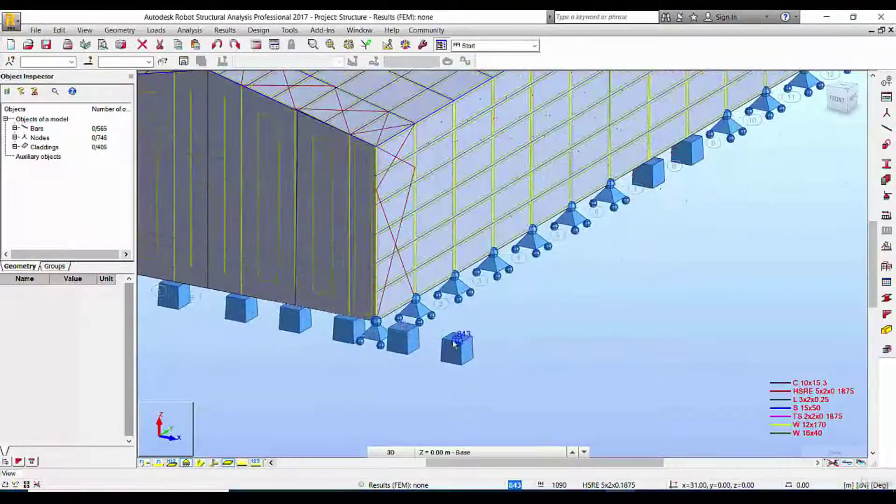
click(455, 344)
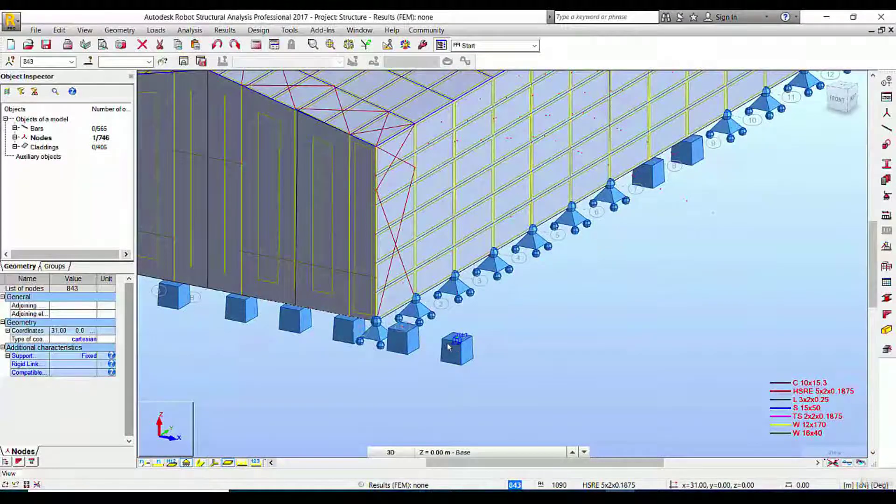
key(Delete)
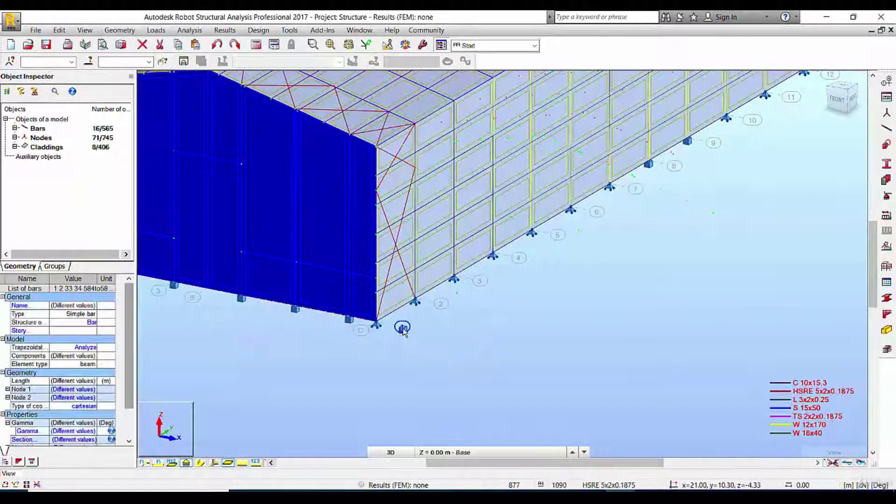
key(Delete)
click(446, 286)
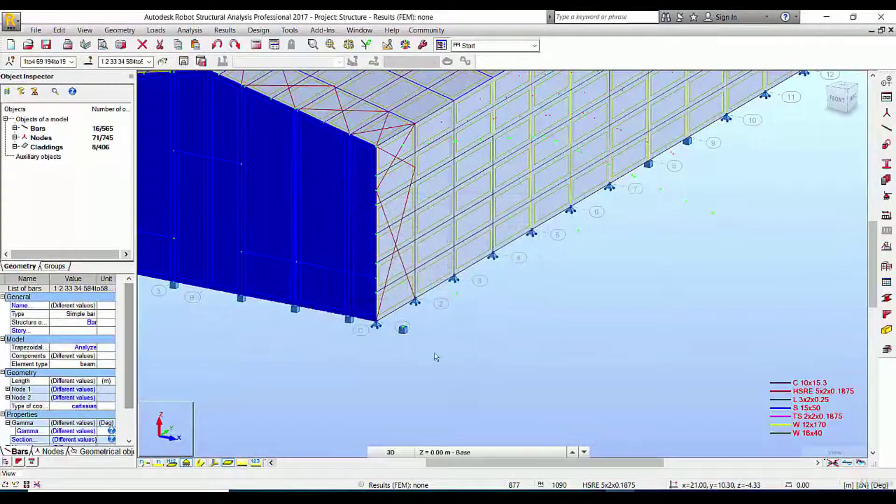
click(434, 356)
scroll(404, 329, up, 2)
scroll(404, 339, up, 2)
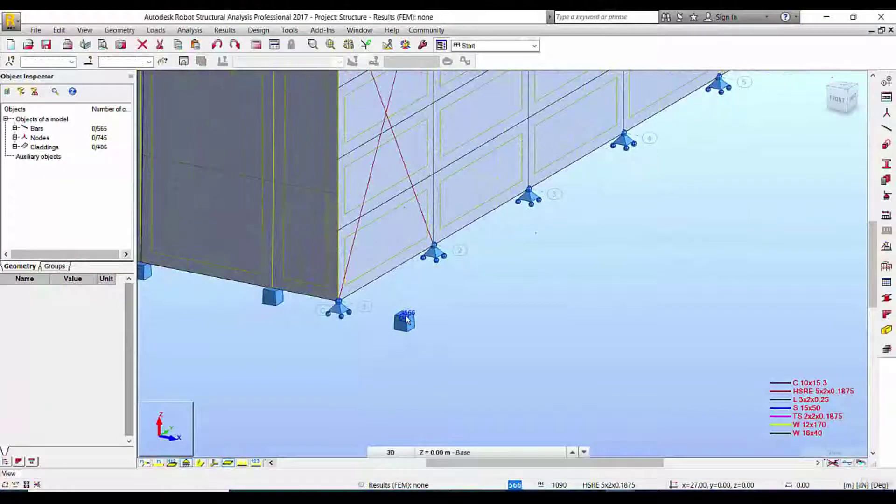
click(407, 320)
key(Delete)
scroll(405, 317, down, 5)
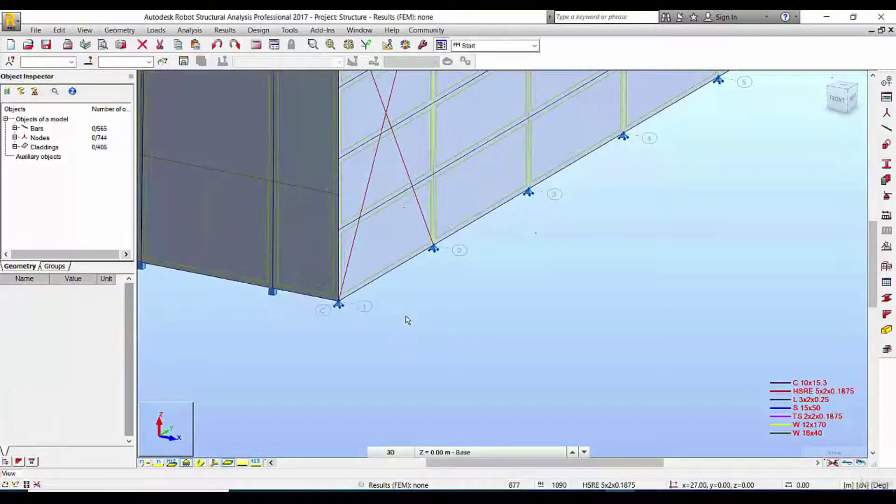
scroll(404, 318, down, 3)
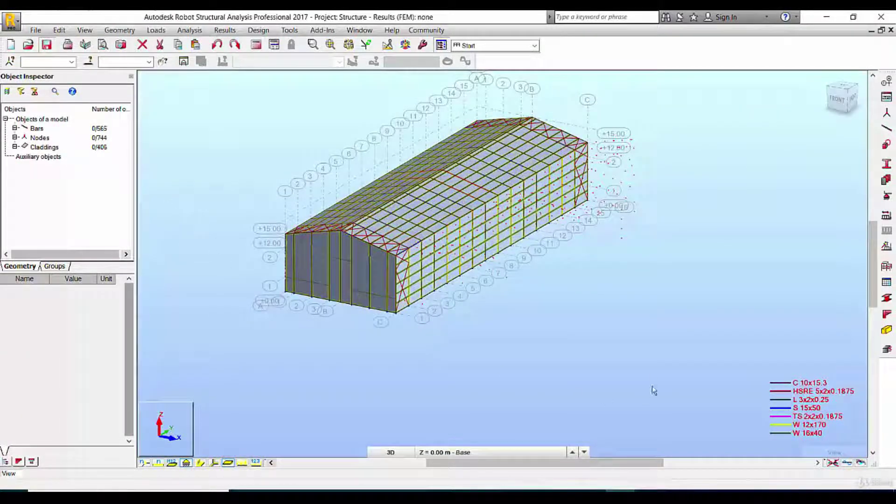
Step: Review the whole building in 3D and hide the claddings so only the steel frame is shown
shift+middle_drag(583, 355, 491, 341)
click(824, 80)
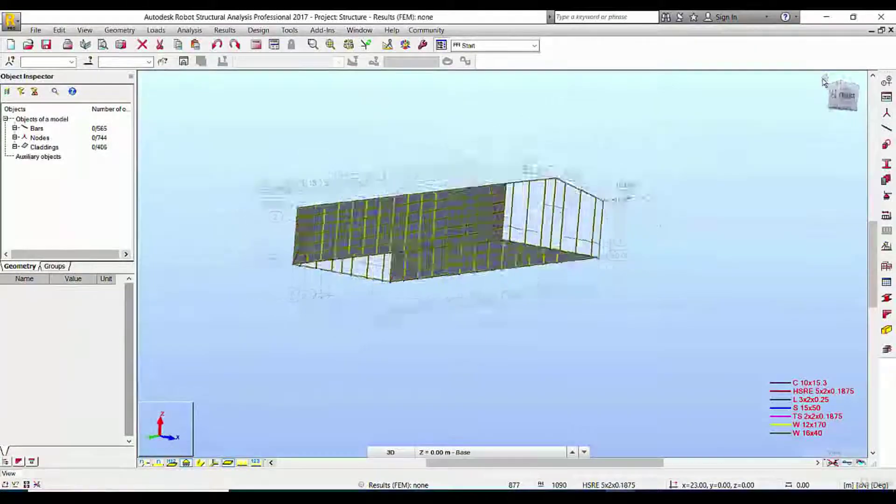
scroll(437, 366, up, 5)
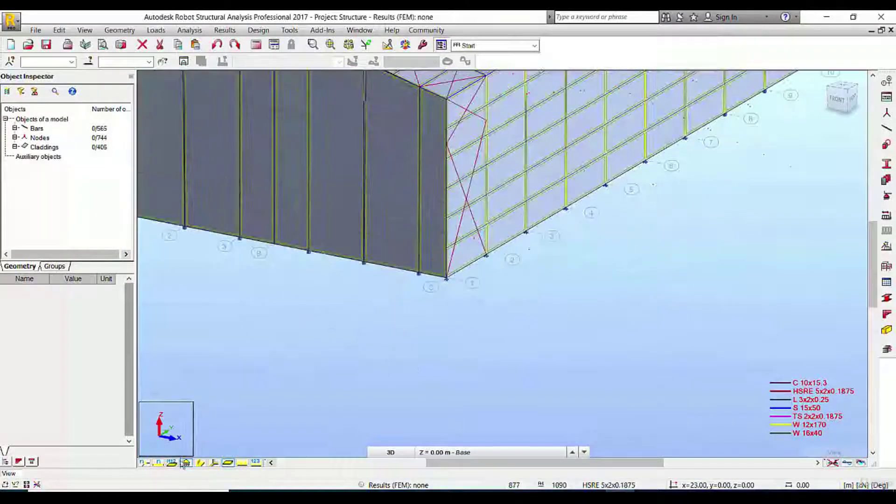
click(186, 463)
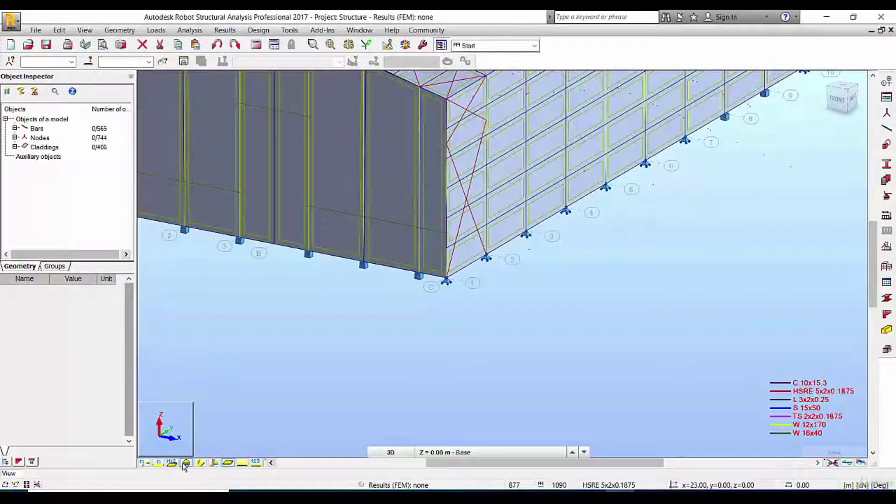
click(228, 463)
scroll(300, 350, down, 4)
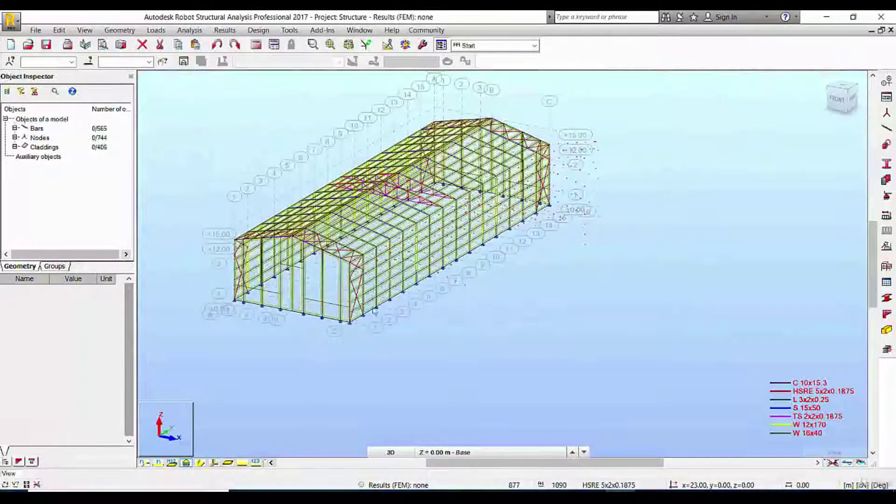
middle_drag(586, 256, 623, 301)
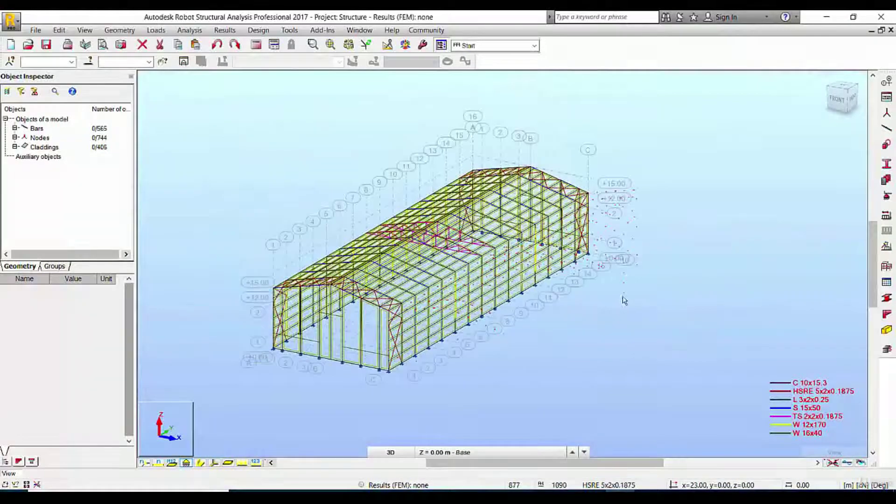